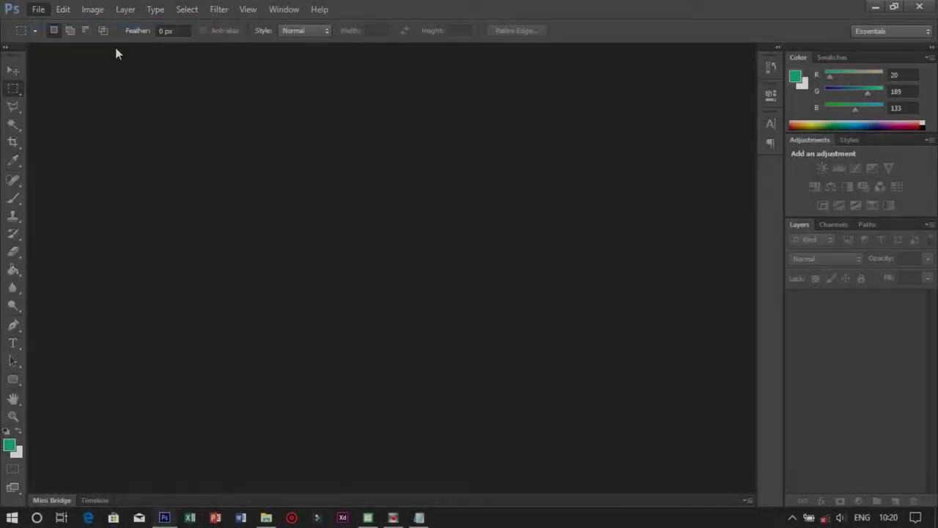
- Create a new blank document and unlock its background as Layer 0
{"action": "key", "text": "ctrl+n"}
{"action": "left_click", "coordinate": [613, 116]}
{"action": "double_click", "coordinate": [839, 301]}
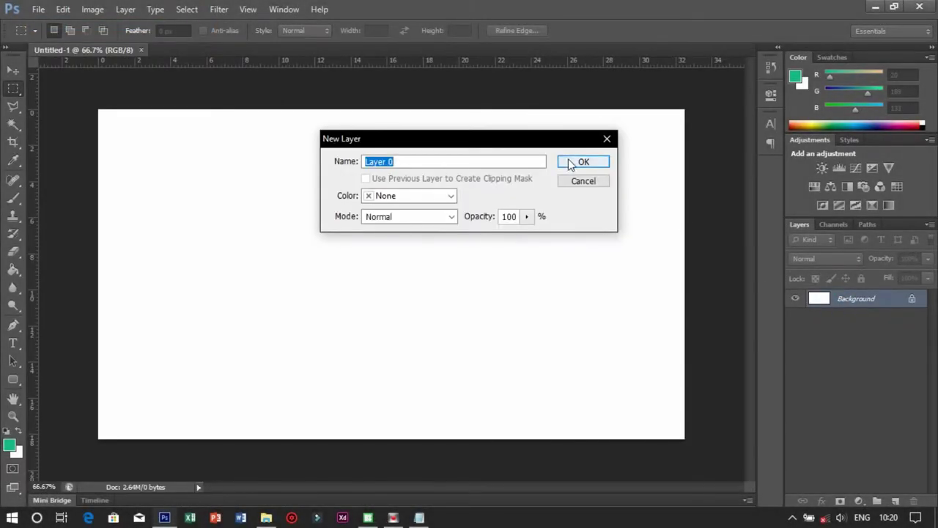
{"action": "left_click", "coordinate": [566, 157]}
- Give Layer 0 a black Color Overlay layer style so the canvas turns black
{"action": "double_click", "coordinate": [875, 300]}
{"action": "left_click", "coordinate": [384, 312]}
{"action": "left_click", "coordinate": [628, 191]}
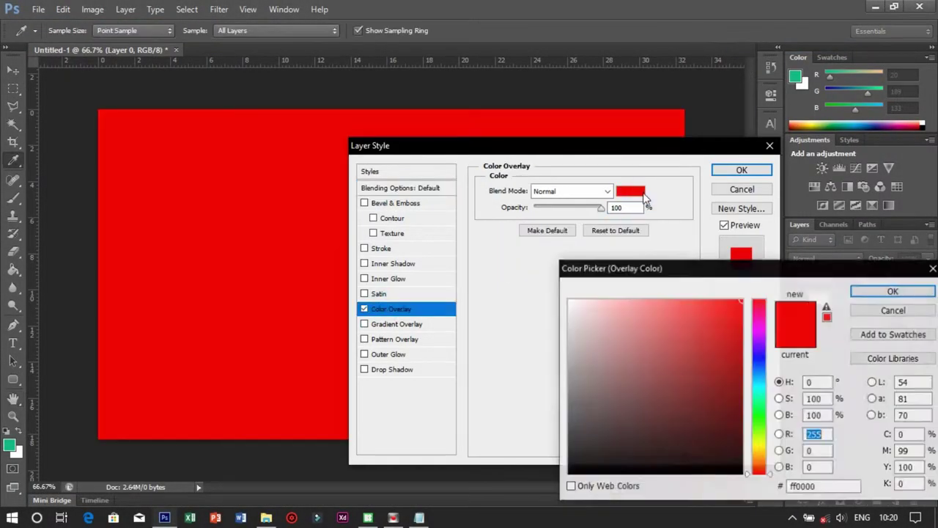
{"action": "left_click", "coordinate": [645, 490]}
{"action": "left_click", "coordinate": [894, 289]}
{"action": "left_click", "coordinate": [742, 170]}
- Place the HBO logo from the img folder, shrink it, and move it top-left
{"action": "left_click", "coordinate": [266, 518]}
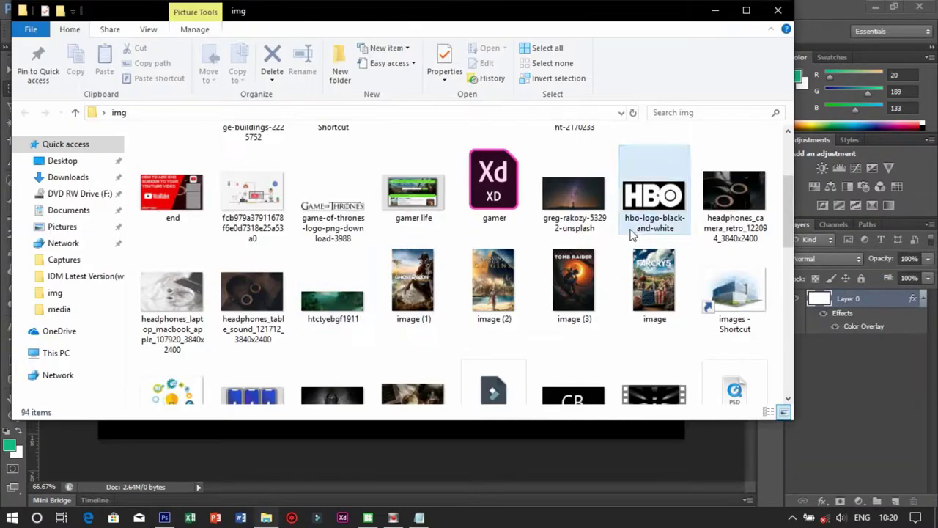
{"action": "left_click_drag", "start_coordinate": [655, 210], "coordinate": [569, 233]}
{"action": "mouse_move", "coordinate": [686, 138]}
{"action": "left_mouse_down"}
{"action": "mouse_move", "coordinate": [415, 285]}
{"action": "mouse_move", "coordinate": [415, 258]}
{"action": "mouse_move", "coordinate": [143, 130]}
{"action": "left_mouse_up"}
{"action": "key", "text": "Return"}
{"action": "key", "text": "v"}
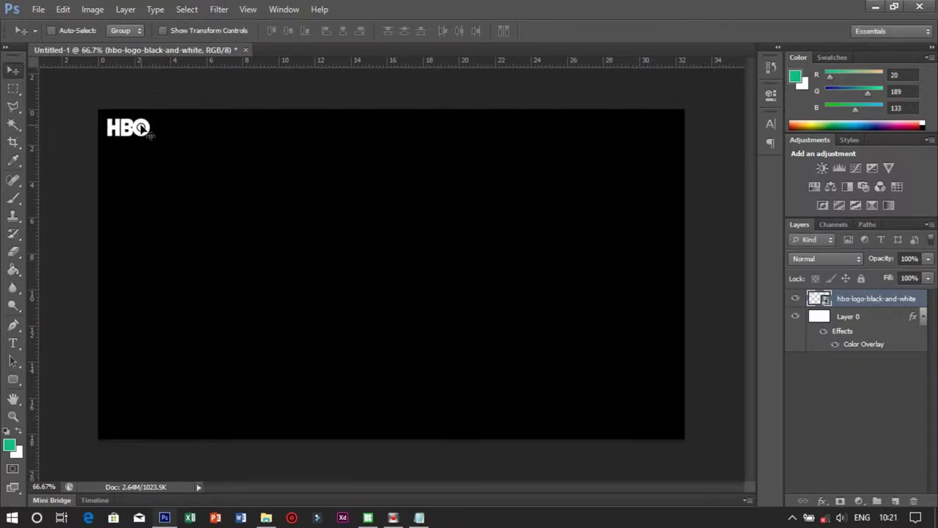
- Place the game throne image, scaled down and positioned on the canvas's left half
{"action": "left_click", "coordinate": [266, 516]}
{"action": "scroll", "coordinate": [469, 278], "scroll_direction": "down", "scroll_amount": 2}
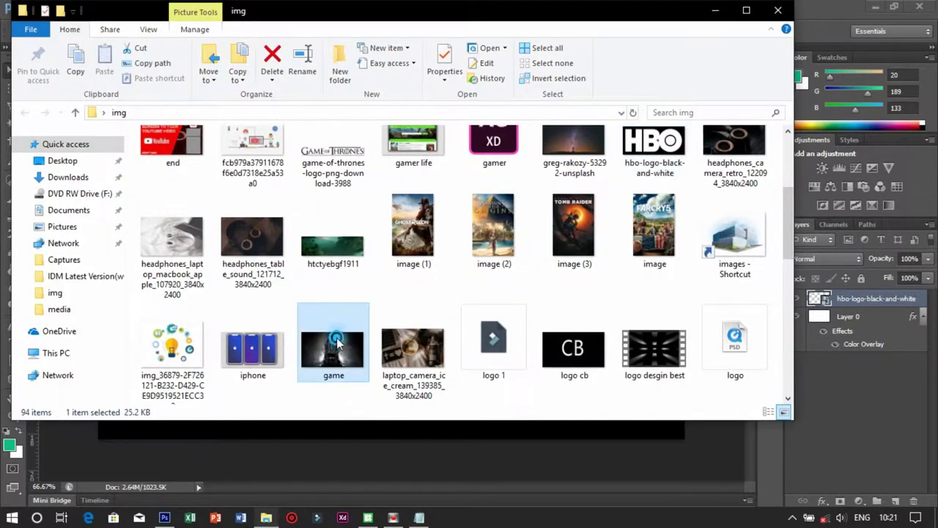
{"action": "left_click_drag", "start_coordinate": [333, 335], "coordinate": [402, 434]}
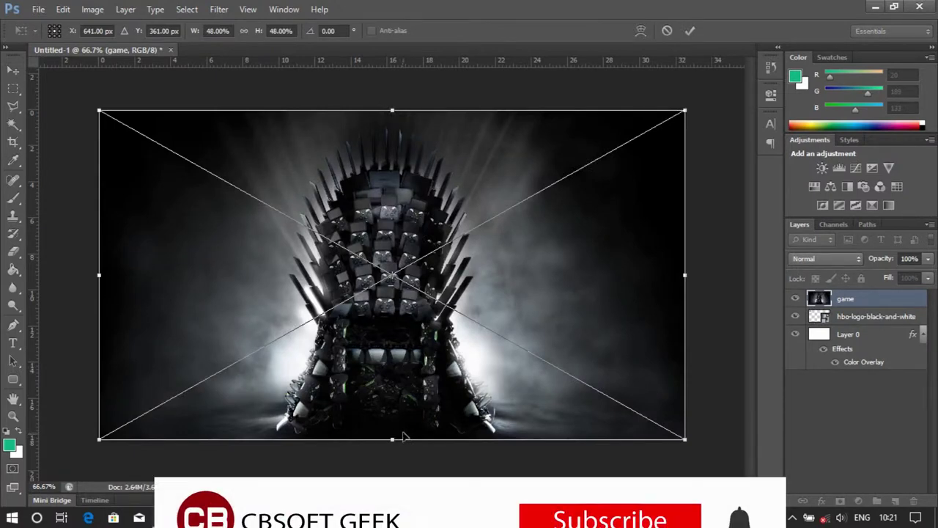
{"action": "mouse_move", "coordinate": [685, 111]}
{"action": "left_mouse_down"}
{"action": "mouse_move", "coordinate": [546, 209]}
{"action": "mouse_move", "coordinate": [431, 215]}
{"action": "left_mouse_up"}
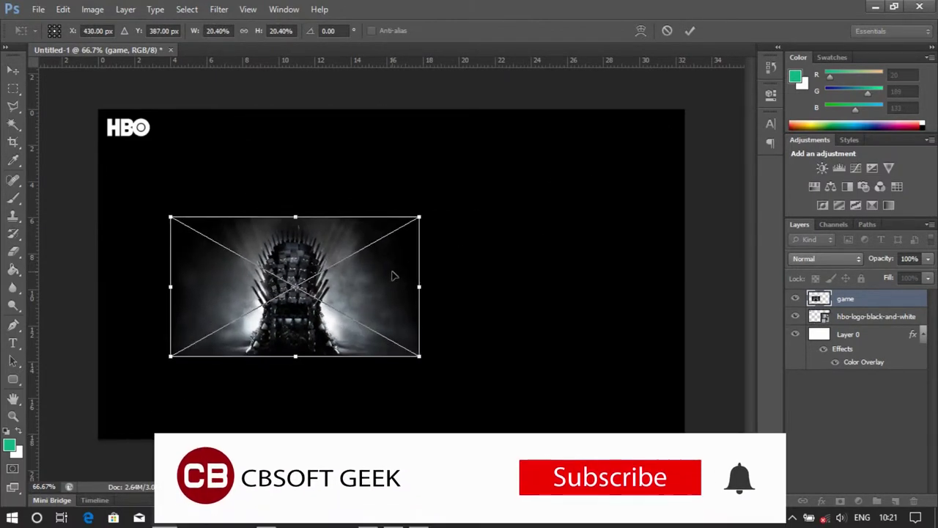
{"action": "mouse_move", "coordinate": [393, 272]}
{"action": "left_mouse_down"}
{"action": "mouse_move", "coordinate": [355, 284]}
{"action": "mouse_move", "coordinate": [416, 249]}
{"action": "left_mouse_up"}
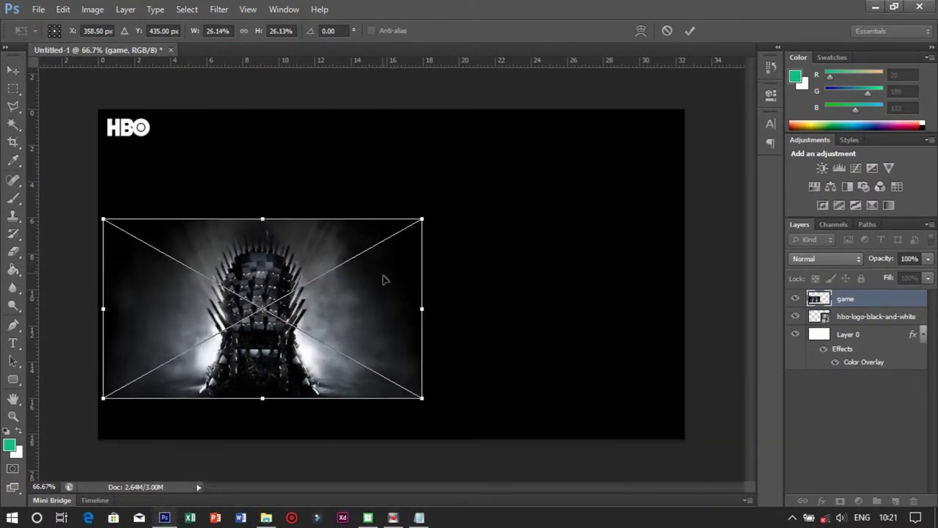
{"action": "left_click_drag", "start_coordinate": [440, 190], "coordinate": [467, 184]}
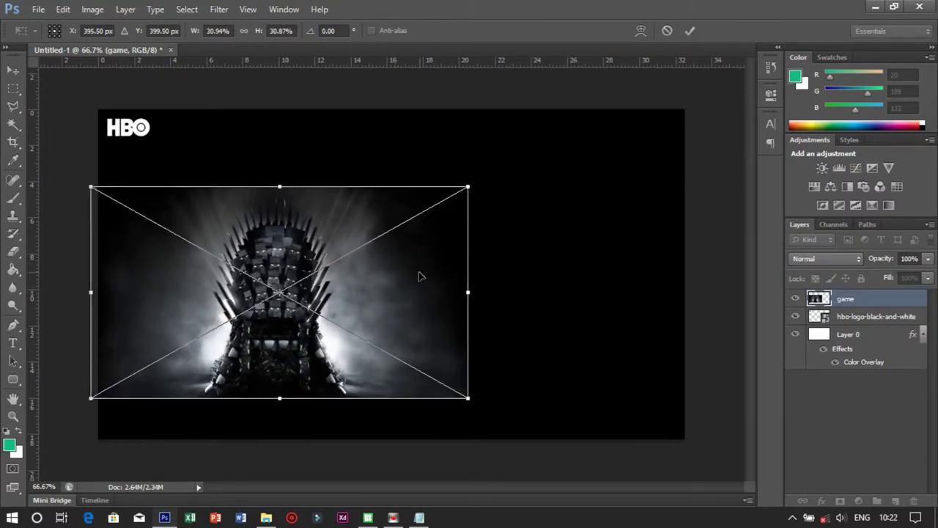
{"action": "left_click_drag", "start_coordinate": [419, 272], "coordinate": [427, 267]}
{"action": "key", "text": "Return"}
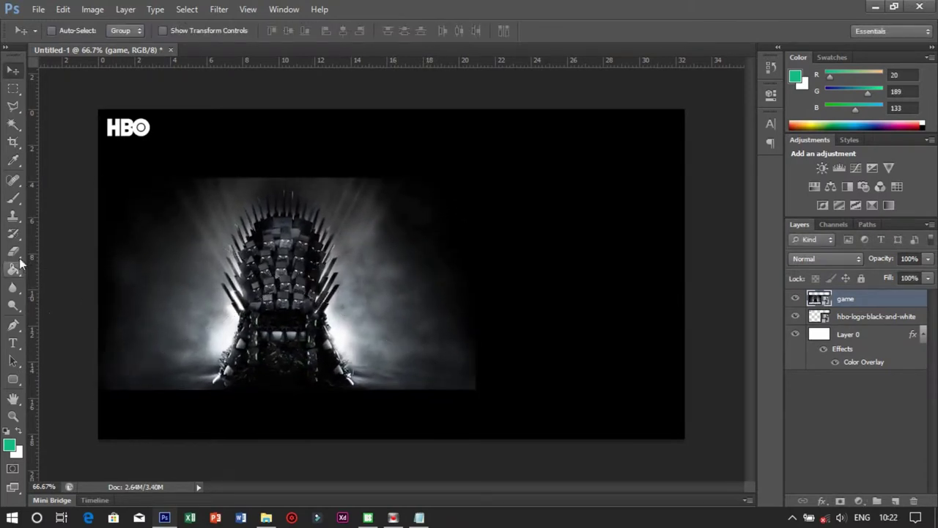
- Rasterize the throne layer and set up a large soft Eraser brush
{"action": "left_click", "coordinate": [13, 251]}
{"action": "left_click", "coordinate": [411, 271]}
{"action": "left_click", "coordinate": [445, 209]}
{"action": "right_click", "coordinate": [419, 272]}
{"action": "key", "text": "Escape"}
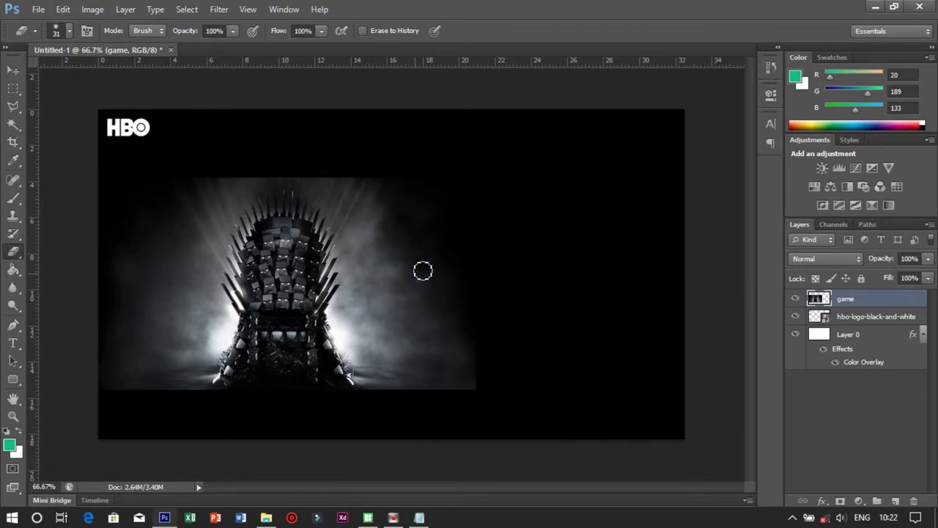
- Erase the haze along the throne's right, top and lower-left edges, then reposition it slightly
{"action": "mouse_move", "coordinate": [441, 359]}
{"action": "left_mouse_down"}
{"action": "mouse_move", "coordinate": [388, 398]}
{"action": "mouse_move", "coordinate": [457, 303]}
{"action": "left_mouse_up"}
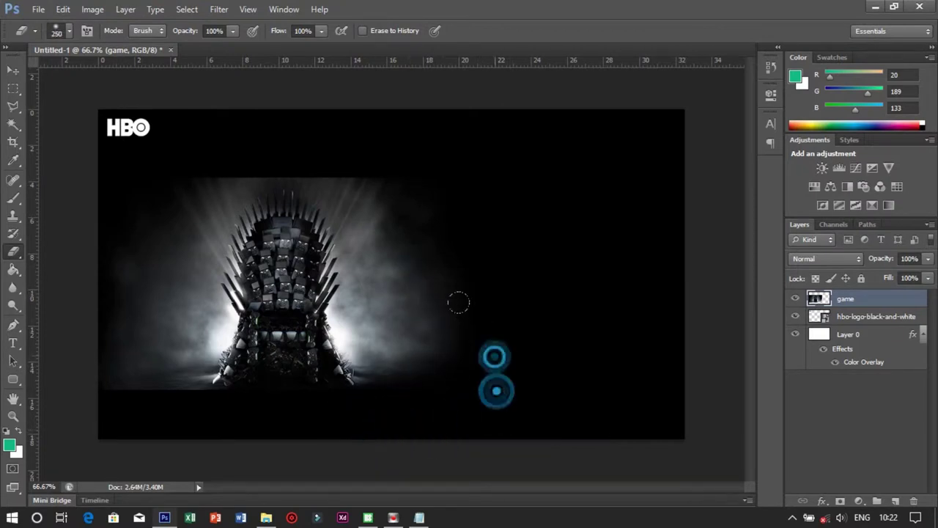
{"action": "mouse_move", "coordinate": [525, 333]}
{"action": "left_mouse_down"}
{"action": "mouse_move", "coordinate": [310, 88]}
{"action": "mouse_move", "coordinate": [398, 90]}
{"action": "mouse_move", "coordinate": [230, 95]}
{"action": "left_mouse_up"}
{"action": "left_click", "coordinate": [13, 215]}
{"action": "left_click", "coordinate": [14, 252]}
{"action": "mouse_move", "coordinate": [124, 329]}
{"action": "left_mouse_down"}
{"action": "mouse_move", "coordinate": [219, 468]}
{"action": "mouse_move", "coordinate": [370, 465]}
{"action": "left_mouse_up"}
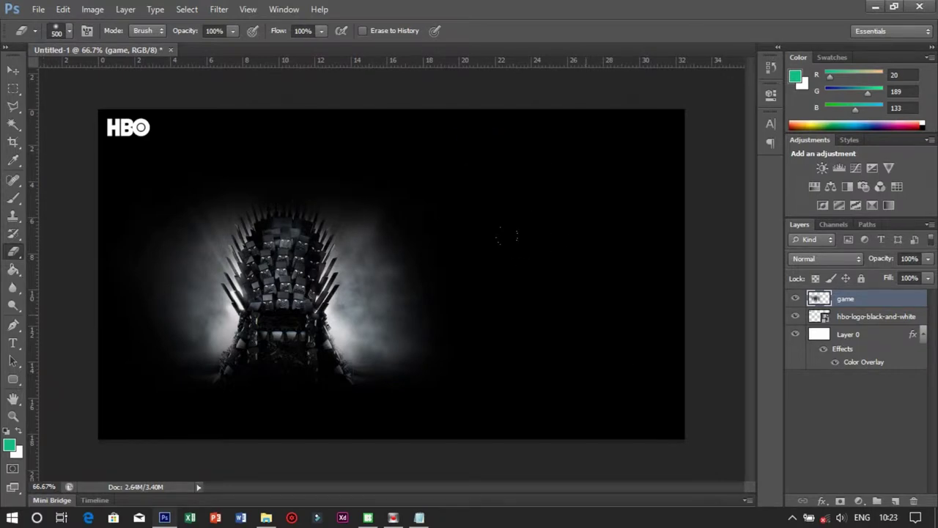
{"action": "key", "text": "v"}
{"action": "left_click_drag", "start_coordinate": [354, 305], "coordinate": [354, 297]}
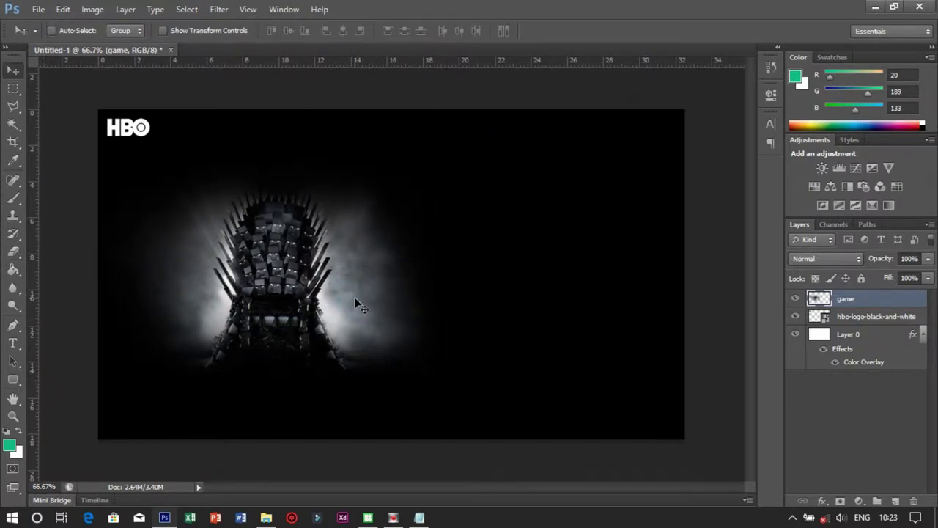
- Place the Game of Thrones logo into the document at a reduced size
{"action": "left_click", "coordinate": [266, 517]}
{"action": "left_click_drag", "start_coordinate": [330, 259], "coordinate": [336, 430]}
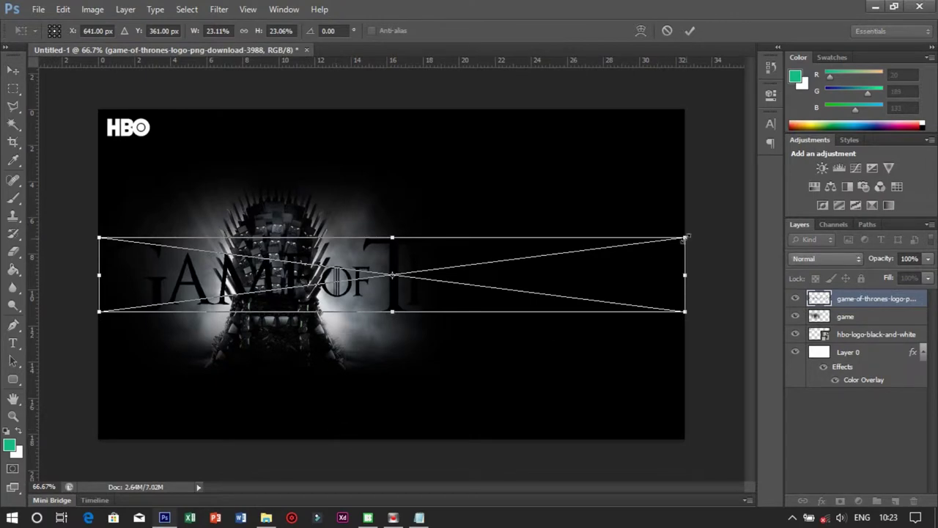
{"action": "left_click_drag", "start_coordinate": [685, 296], "coordinate": [455, 285]}
{"action": "key", "text": "Return"}
- Make the Game of Thrones logo white with a Color Overlay blending option
{"action": "right_click", "coordinate": [835, 298]}
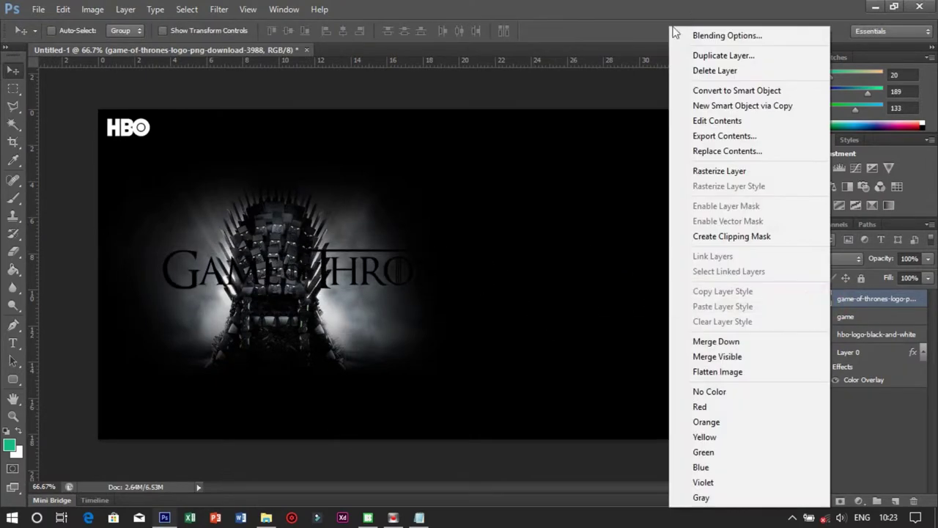
{"action": "left_click", "coordinate": [714, 32]}
{"action": "left_click", "coordinate": [390, 309]}
{"action": "left_click", "coordinate": [628, 188]}
{"action": "left_click", "coordinate": [568, 297]}
{"action": "left_click", "coordinate": [889, 288]}
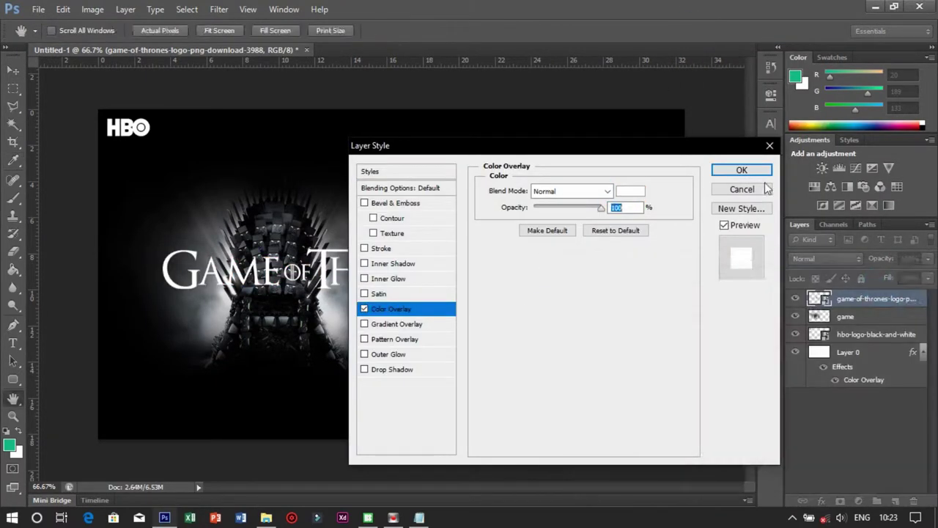
{"action": "left_click", "coordinate": [742, 170]}
- Move the throne lower and shrink the logo, placing it beneath the HBO logo
{"action": "mouse_move", "coordinate": [463, 268]}
{"action": "left_mouse_down"}
{"action": "mouse_move", "coordinate": [438, 363]}
{"action": "mouse_move", "coordinate": [401, 279]}
{"action": "left_mouse_up"}
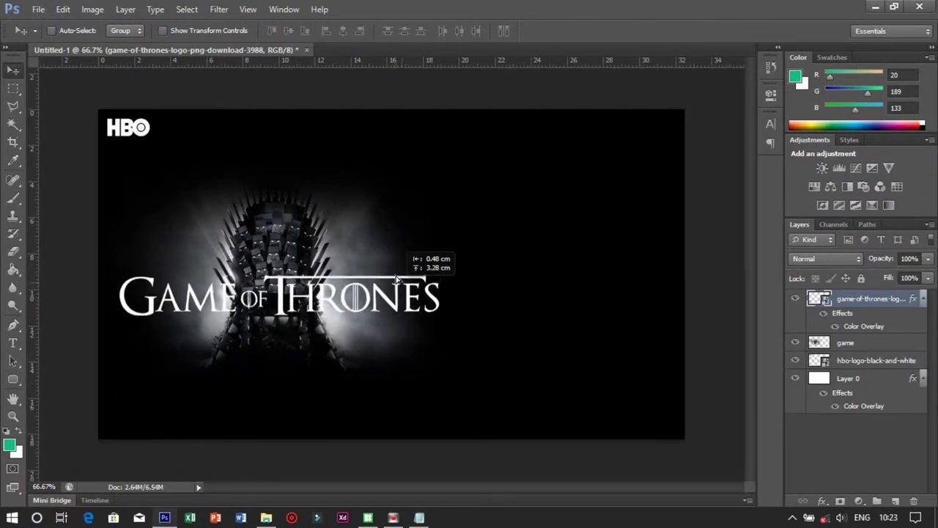
{"action": "mouse_move", "coordinate": [364, 316]}
{"action": "left_mouse_down"}
{"action": "mouse_move", "coordinate": [354, 183]}
{"action": "mouse_move", "coordinate": [344, 207]}
{"action": "left_mouse_up"}
{"action": "key", "text": "ctrl+t"}
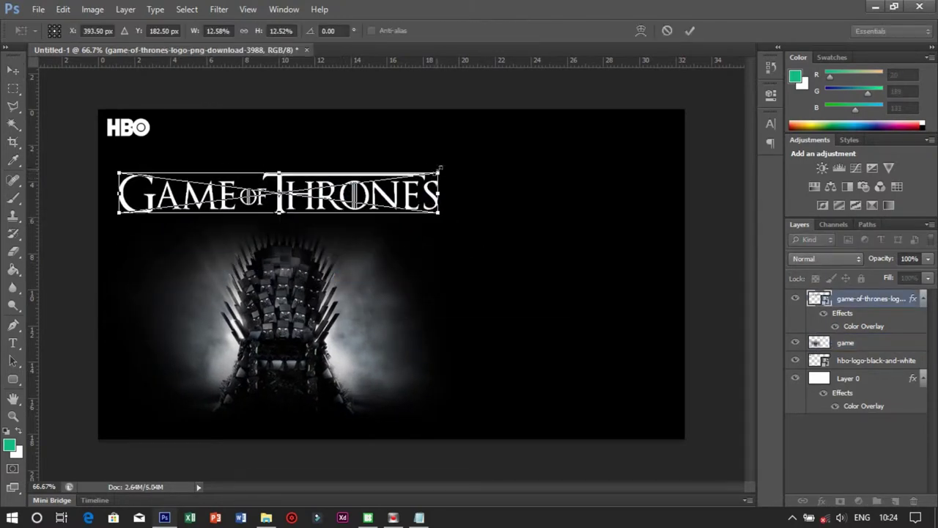
{"action": "left_click_drag", "start_coordinate": [437, 172], "coordinate": [419, 174]}
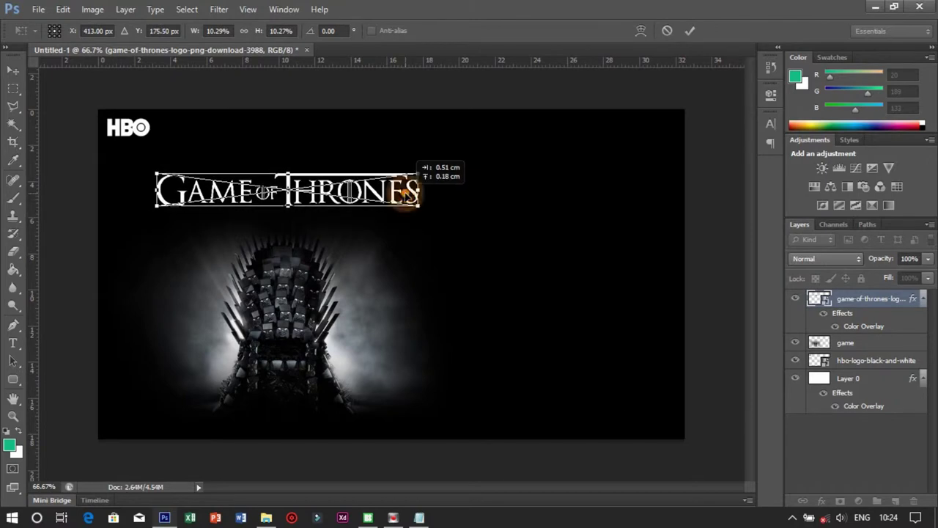
{"action": "right_click", "coordinate": [413, 204]}
{"action": "left_click", "coordinate": [413, 203]}
{"action": "left_click_drag", "start_coordinate": [375, 203], "coordinate": [370, 202]}
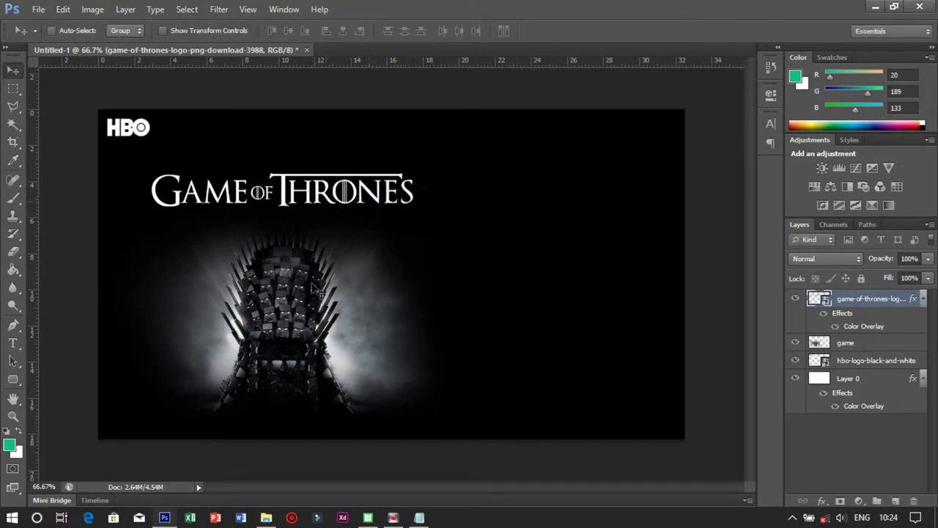
- Add a white Calibri "Home" text label near the top right of the header
{"action": "left_click", "coordinate": [483, 154]}
{"action": "type", "text": "Home"}
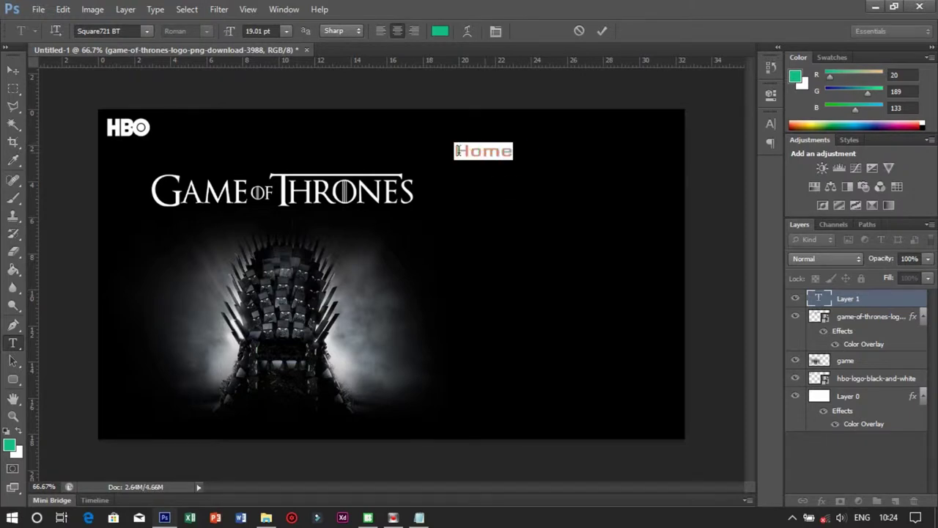
{"action": "left_click", "coordinate": [770, 123]}
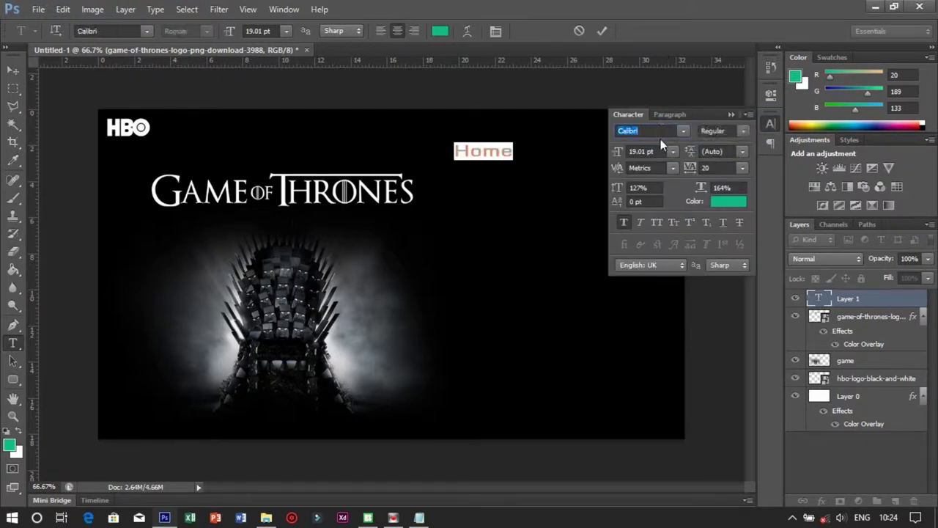
{"action": "left_click", "coordinate": [511, 151]}
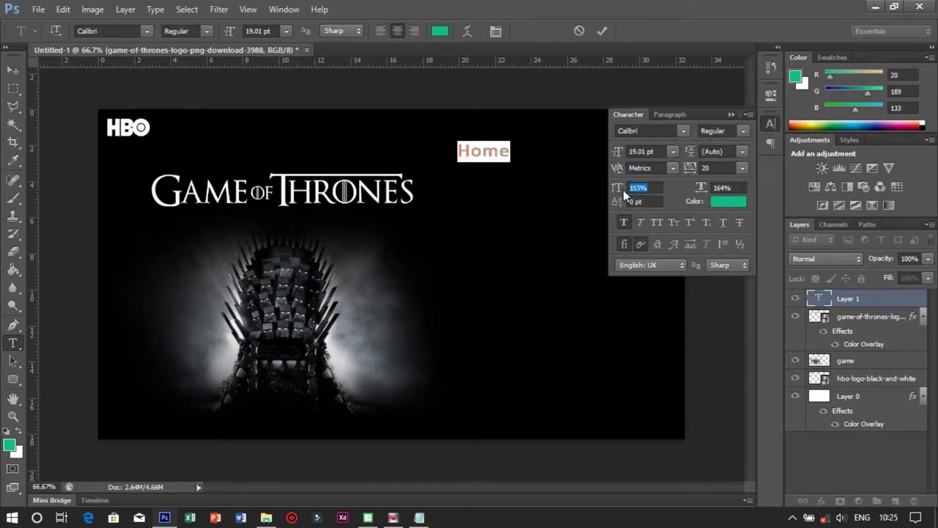
{"action": "left_click_drag", "start_coordinate": [623, 152], "coordinate": [619, 154]}
{"action": "left_click", "coordinate": [721, 201]}
{"action": "key", "text": "Return"}
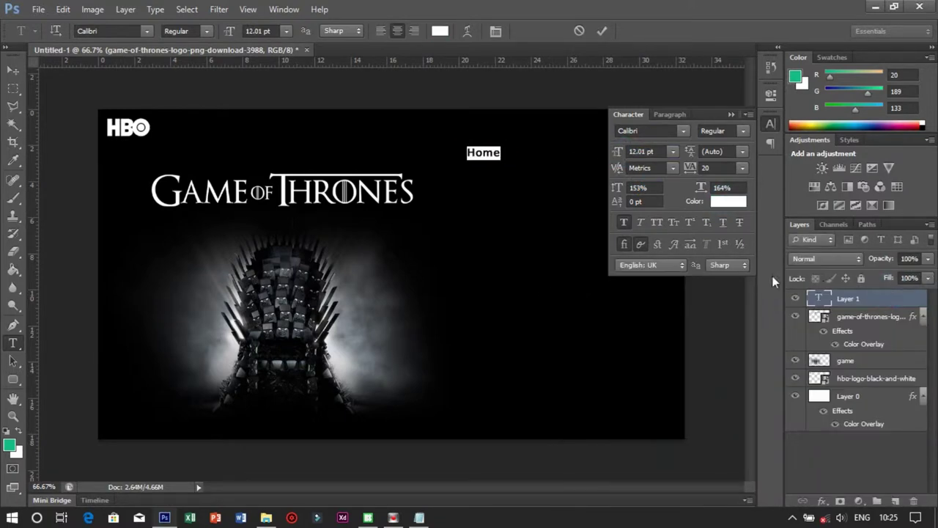
- Recolour the whole Home label red
{"action": "double_click", "coordinate": [484, 152]}
{"action": "left_click", "coordinate": [728, 201]}
{"action": "left_click", "coordinate": [894, 286]}
{"action": "left_click", "coordinate": [770, 123]}
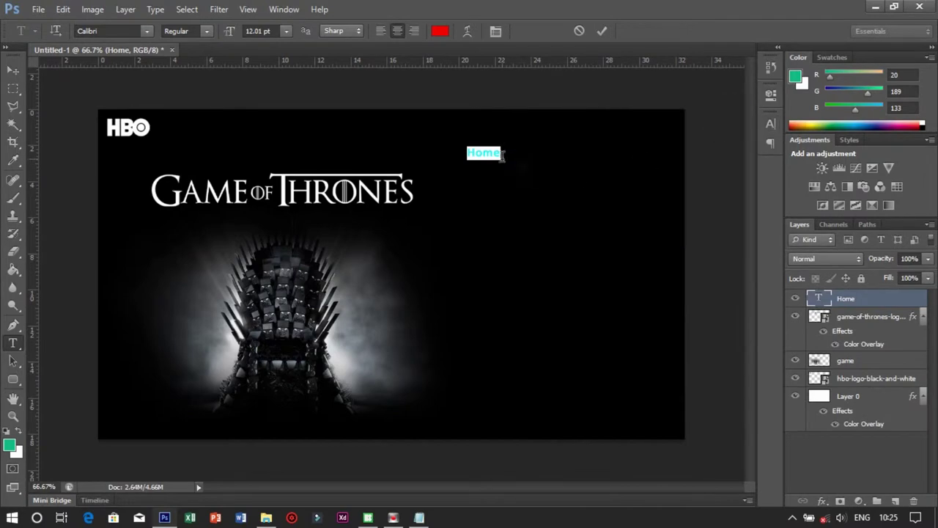
{"action": "left_click", "coordinate": [10, 379]}
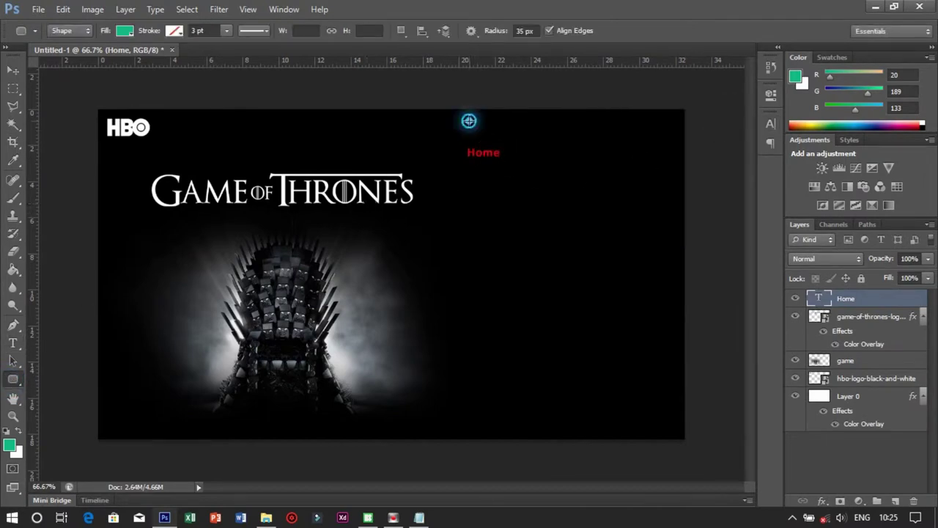
- Draw a rounded-rectangle pill at Home and give it a white Color Overlay
{"action": "left_click_drag", "start_coordinate": [532, 136], "coordinate": [533, 138]}
{"action": "right_click", "coordinate": [839, 298]}
{"action": "left_click", "coordinate": [688, 59]}
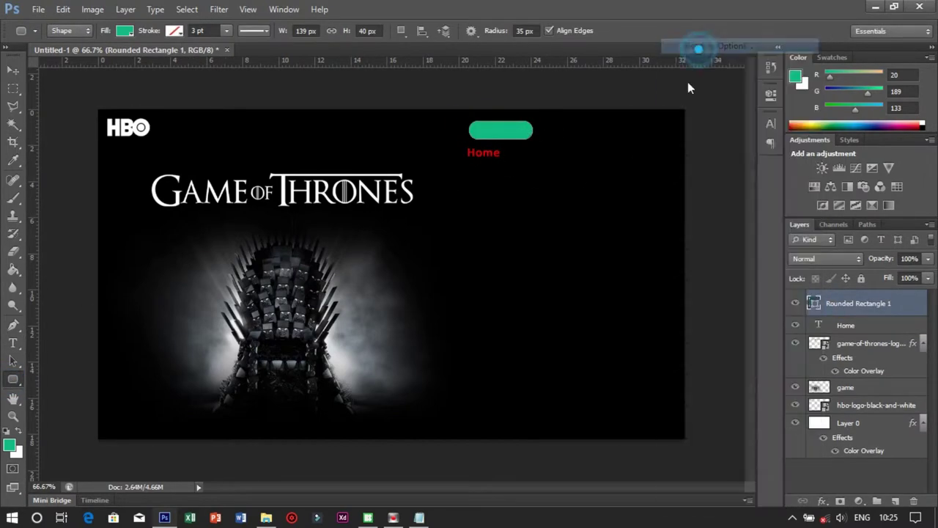
{"action": "left_click", "coordinate": [391, 309]}
{"action": "left_click", "coordinate": [631, 191]}
{"action": "left_click", "coordinate": [893, 291]}
{"action": "left_click", "coordinate": [762, 171]}
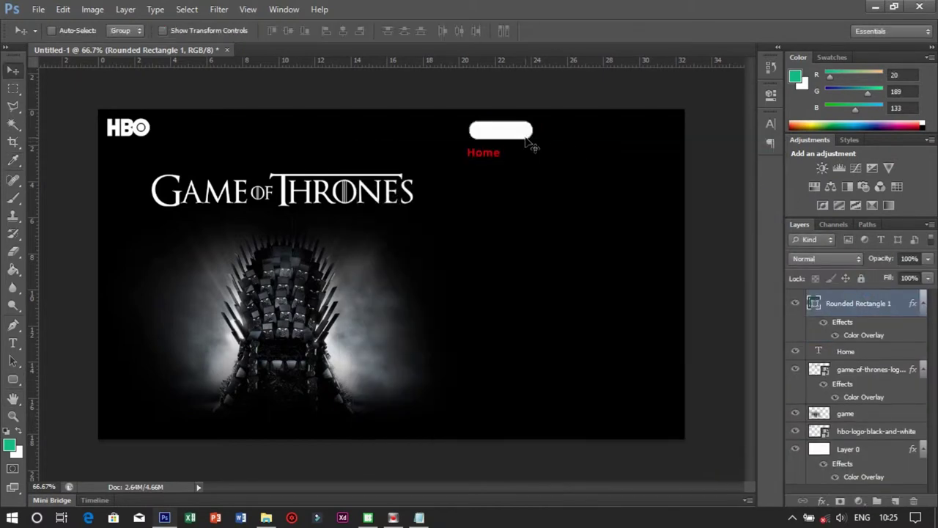
- Position the pill and stack the Home text above it, checking the fit zoomed in
{"action": "left_click_drag", "start_coordinate": [496, 139], "coordinate": [503, 139]}
{"action": "left_click", "coordinate": [496, 155], "text": "ctrl"}
{"action": "key", "text": "ctrl+bracketright"}
{"action": "left_click", "coordinate": [495, 151]}
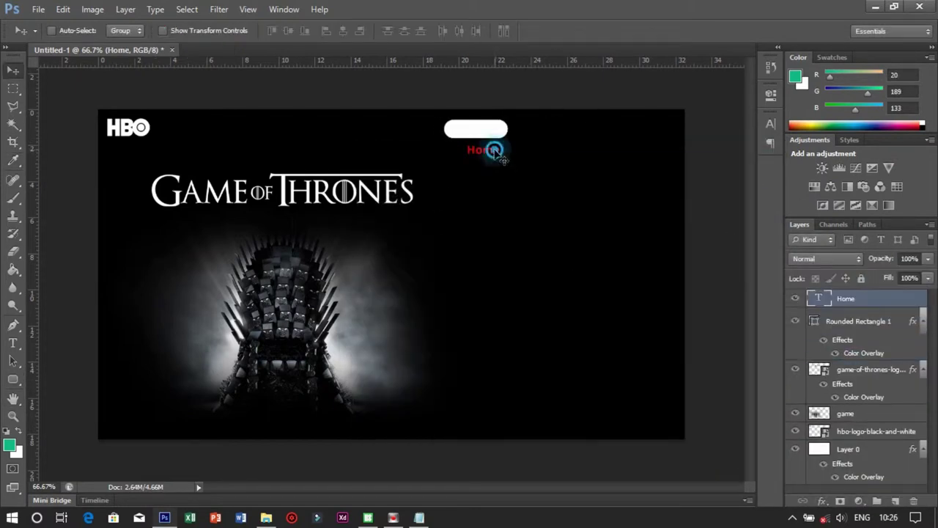
{"action": "key", "text": "ctrl+plus"}
{"action": "key", "text": "ctrl+plus"}
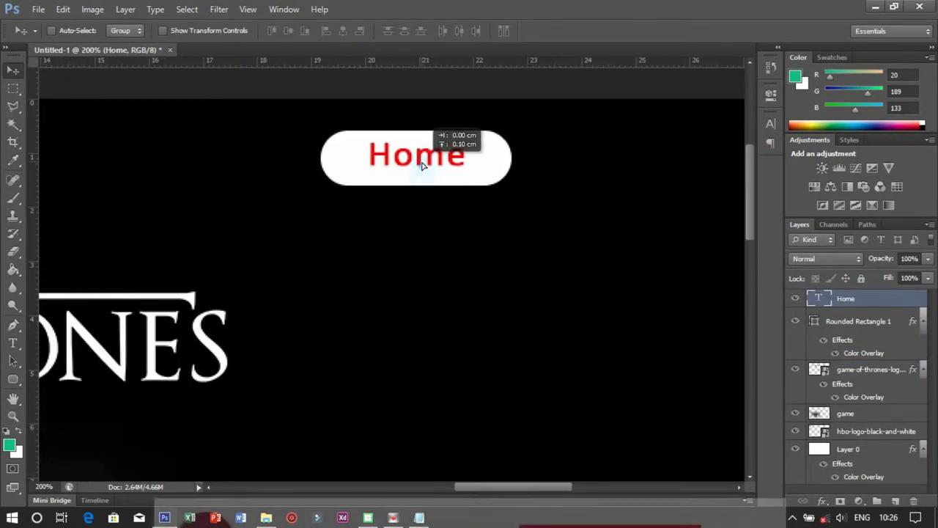
{"action": "key", "text": "ctrl+plus"}
{"action": "key", "text": "ctrl+plus"}
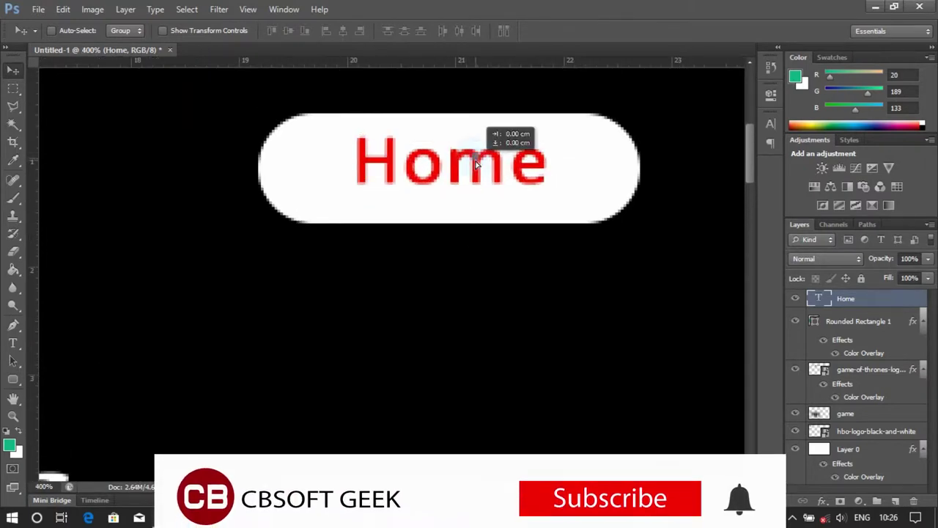
{"action": "left_click", "coordinate": [586, 172], "text": "ctrl"}
{"action": "key", "text": "ctrl+t"}
{"action": "key", "text": "Escape"}
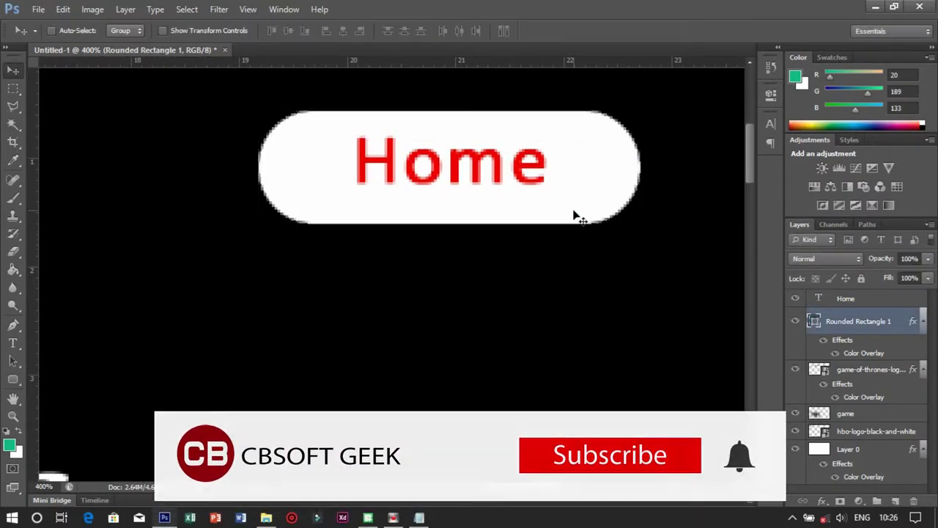
{"action": "key", "text": "ctrl+1"}
{"action": "key", "text": "ctrl+0"}
- Recolour the Home text black on the white pill
{"action": "double_click", "coordinate": [486, 129]}
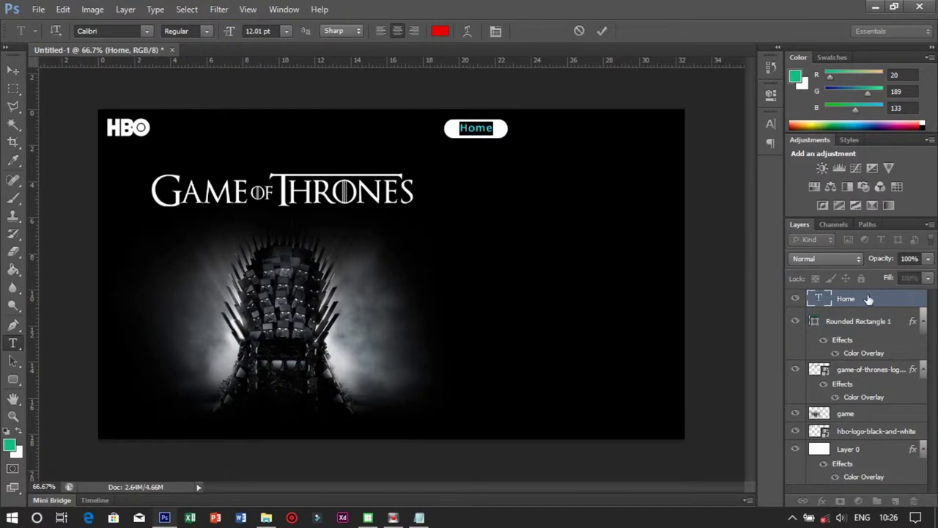
{"action": "left_click", "coordinate": [771, 123]}
{"action": "left_click", "coordinate": [711, 201]}
{"action": "left_click", "coordinate": [869, 291]}
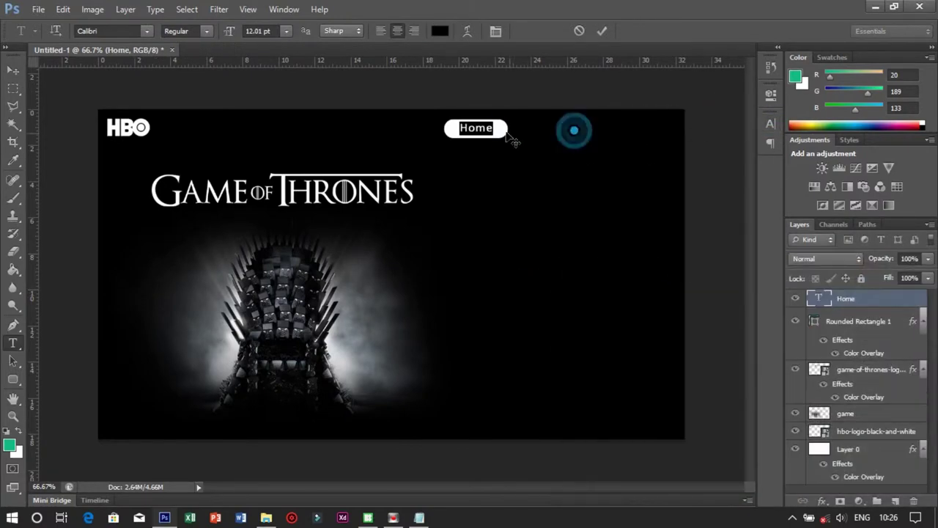
{"action": "left_click", "coordinate": [499, 130]}
- Add a white "Season" text label and place it right of the Home pill
{"action": "left_click", "coordinate": [523, 128]}
{"action": "left_click", "coordinate": [770, 123]}
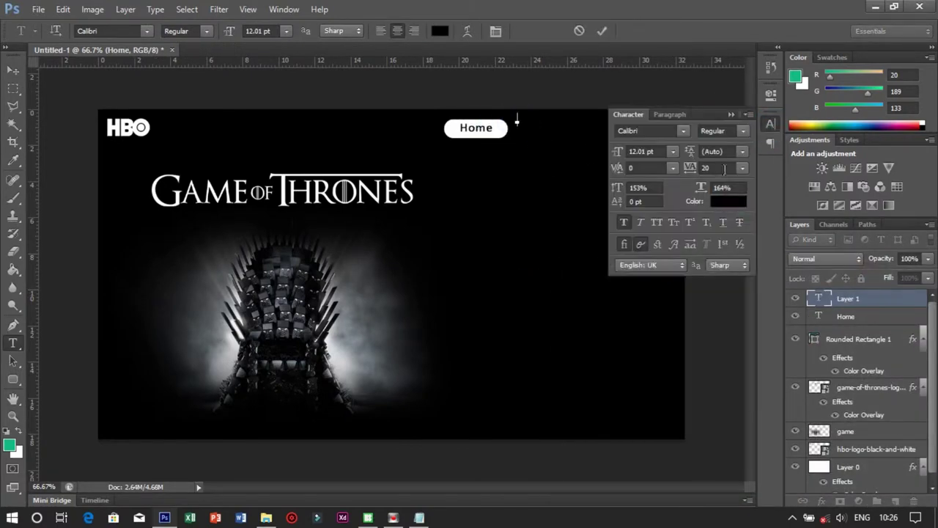
{"action": "left_click", "coordinate": [729, 202]}
{"action": "left_click", "coordinate": [896, 291]}
{"action": "key", "text": "ctrl+1"}
{"action": "scroll", "coordinate": [532, 483], "scroll_direction": "up", "scroll_amount": 3}
{"action": "left_click_drag", "start_coordinate": [532, 487], "coordinate": [584, 487]}
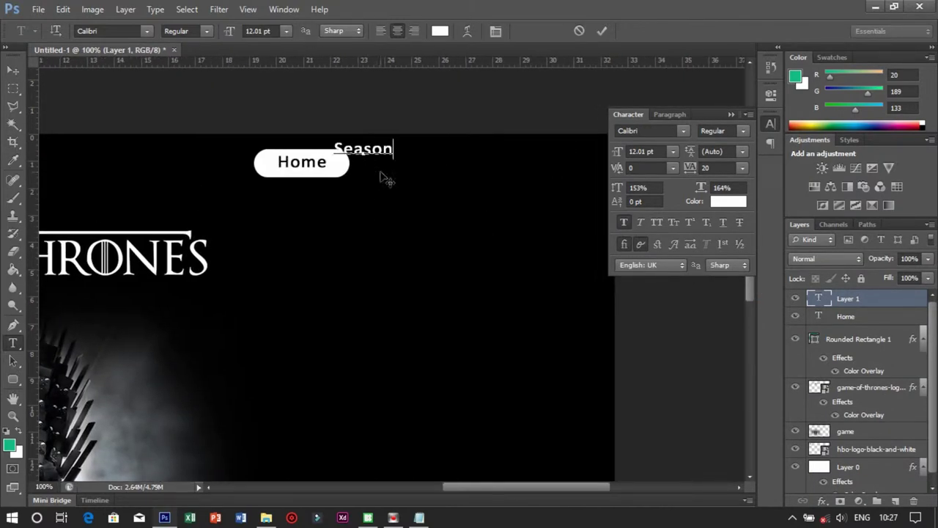
{"action": "key", "text": "ctrl+Return"}
{"action": "key", "text": "v"}
{"action": "left_click_drag", "start_coordinate": [383, 147], "coordinate": [409, 160]}
- Add a horizontal guide along the nav row and a "Cast & Crew" label beside Season
{"action": "mouse_move", "coordinate": [477, 59]}
{"action": "left_mouse_down"}
{"action": "mouse_move", "coordinate": [402, 166]}
{"action": "mouse_move", "coordinate": [418, 169]}
{"action": "left_mouse_up"}
{"action": "left_click", "coordinate": [13, 343]}
{"action": "left_click", "coordinate": [455, 152]}
{"action": "type", "text": "Cast & Crew"}
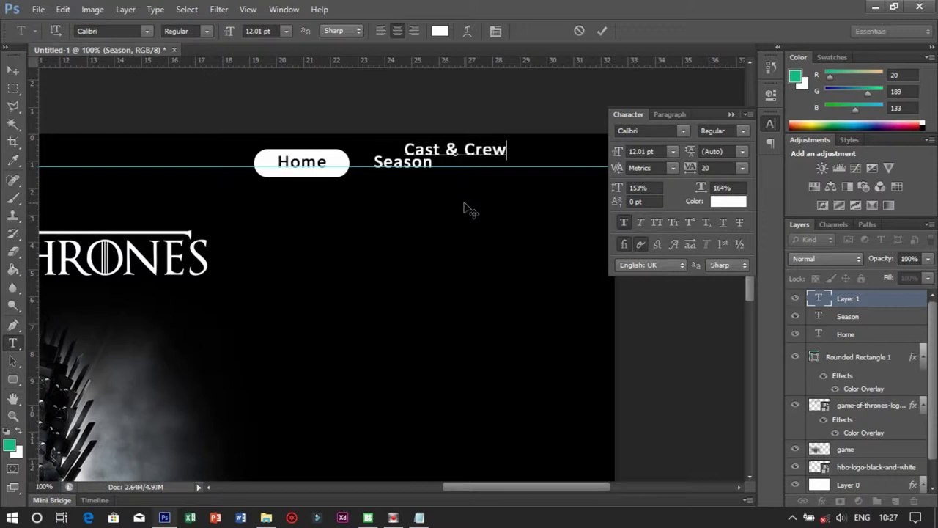
{"action": "type", "text": "Crew"}
{"action": "key", "text": "ctrl+Return"}
{"action": "key", "text": "v"}
{"action": "mouse_move", "coordinate": [461, 155]}
{"action": "left_mouse_down"}
{"action": "mouse_move", "coordinate": [504, 167]}
{"action": "mouse_move", "coordinate": [473, 178]}
{"action": "mouse_move", "coordinate": [503, 178]}
{"action": "left_mouse_up"}
- Align Season and Cast & Crew evenly along the row next to Home
{"action": "right_click", "coordinate": [404, 162]}
{"action": "left_click", "coordinate": [436, 172]}
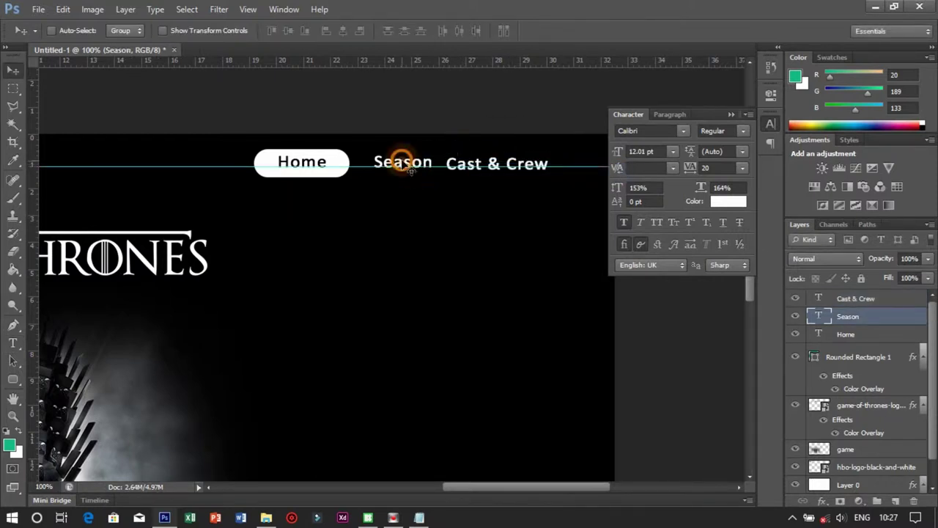
{"action": "left_click_drag", "start_coordinate": [398, 161], "coordinate": [233, 167]}
{"action": "left_click", "coordinate": [331, 167], "text": "ctrl"}
{"action": "right_click", "coordinate": [331, 163]}
{"action": "left_click", "coordinate": [418, 168]}
{"action": "left_click_drag", "start_coordinate": [387, 165], "coordinate": [341, 165]}
{"action": "left_click_drag", "start_coordinate": [480, 169], "coordinate": [427, 162]}
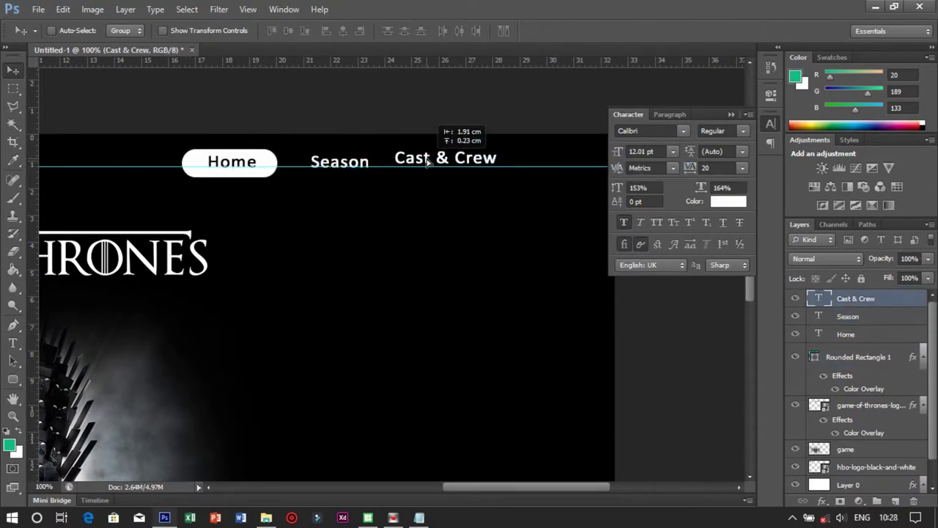
- Add "Blog" and "Shop" labels and line them up after Cast & Crew
{"action": "key", "text": "t"}
{"action": "left_click", "coordinate": [531, 156]}
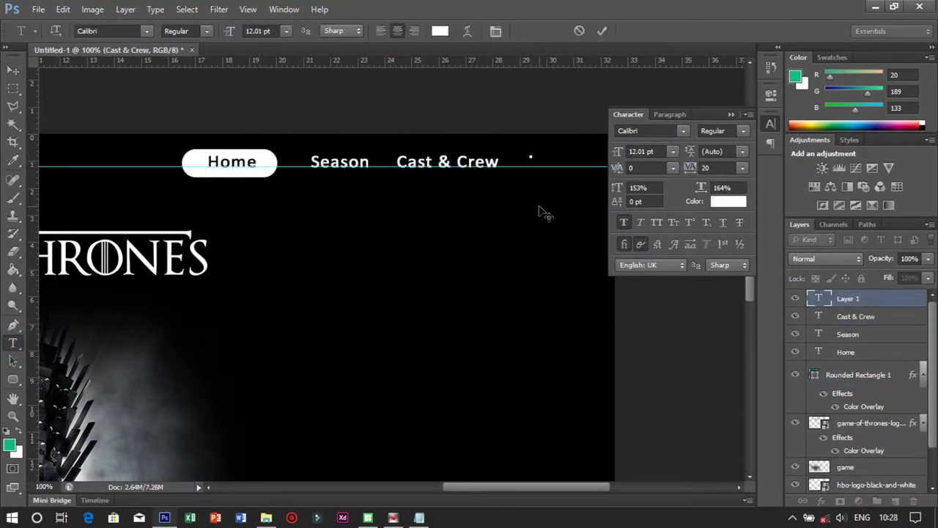
{"action": "type", "text": "Blog"}
{"action": "left_click", "coordinate": [418, 236]}
{"action": "left_click", "coordinate": [419, 237]}
{"action": "type", "text": "Shop"}
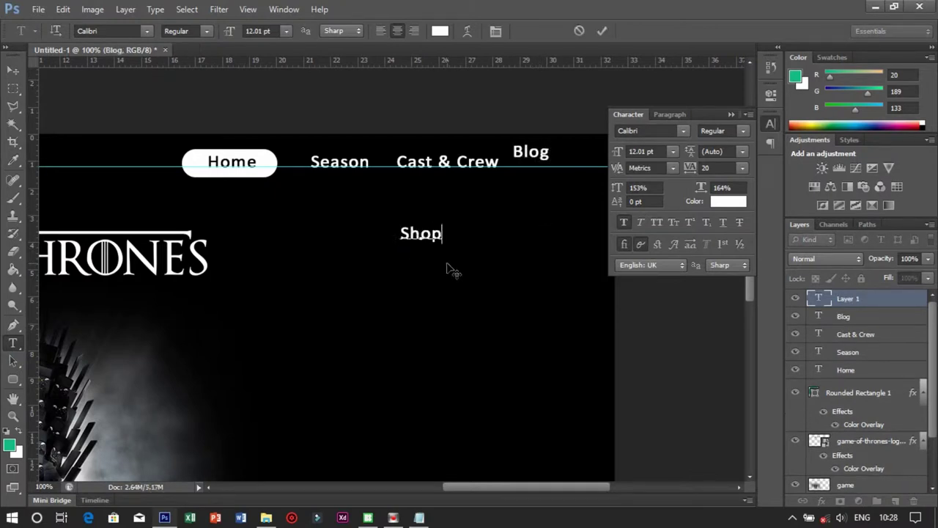
{"action": "key", "text": "ctrl+Return"}
{"action": "key", "text": "v"}
{"action": "mouse_move", "coordinate": [425, 236]}
{"action": "left_mouse_down"}
{"action": "mouse_move", "coordinate": [541, 204]}
{"action": "mouse_move", "coordinate": [609, 159]}
{"action": "left_mouse_up"}
{"action": "left_click", "coordinate": [731, 114]}
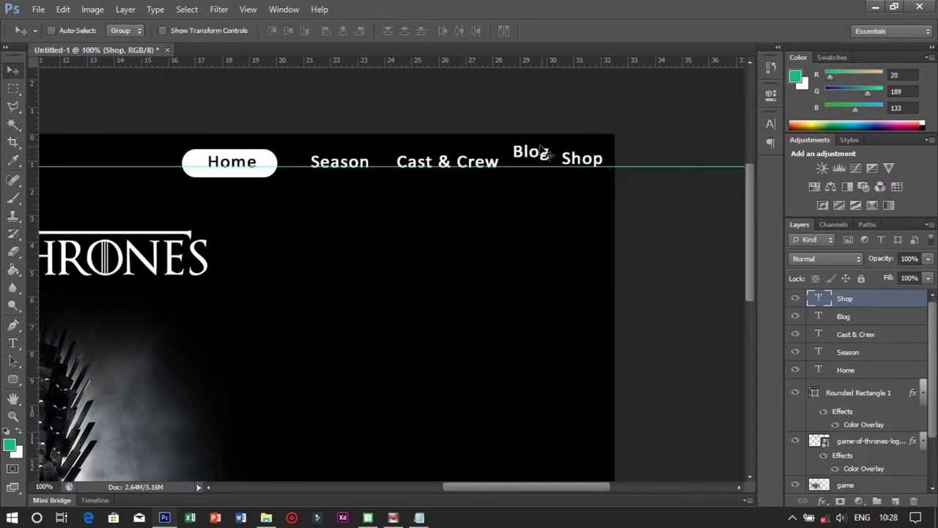
{"action": "left_click_drag", "start_coordinate": [533, 157], "coordinate": [533, 164]}
{"action": "left_click_drag", "start_coordinate": [592, 164], "coordinate": [609, 172]}
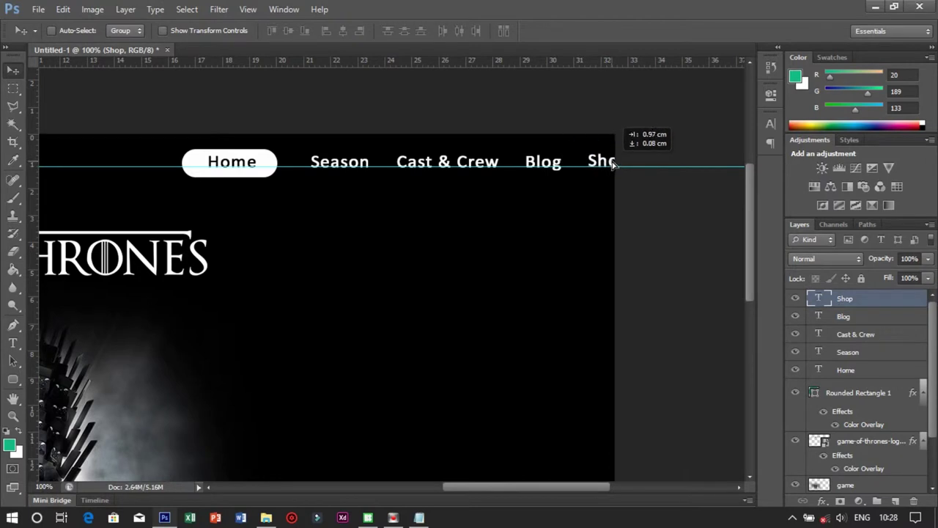
- Select all nav layers together and reposition the whole menu row along the guide
{"action": "right_click", "coordinate": [543, 162]}
{"action": "right_click", "coordinate": [494, 159]}
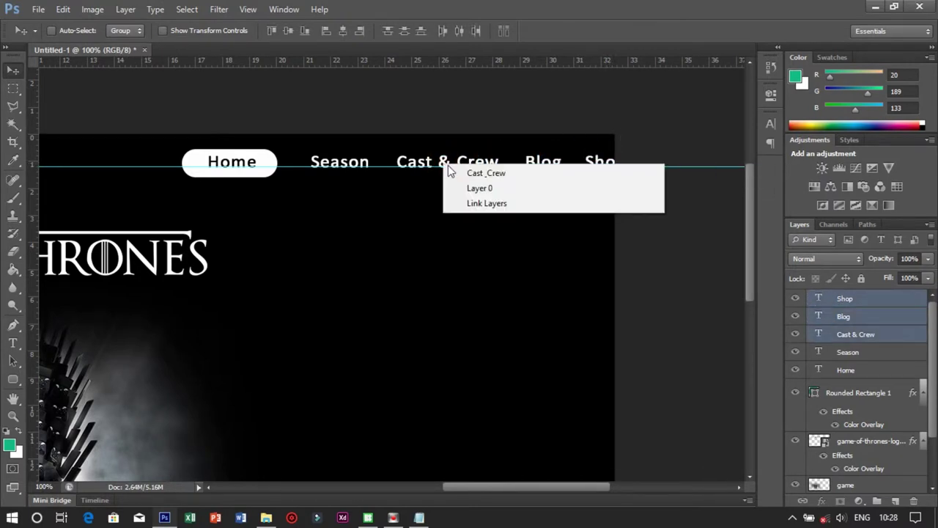
{"action": "right_click", "coordinate": [329, 163]}
{"action": "right_click", "coordinate": [274, 173]}
{"action": "left_click", "coordinate": [273, 171]}
{"action": "left_click_drag", "start_coordinate": [272, 168], "coordinate": [183, 170]}
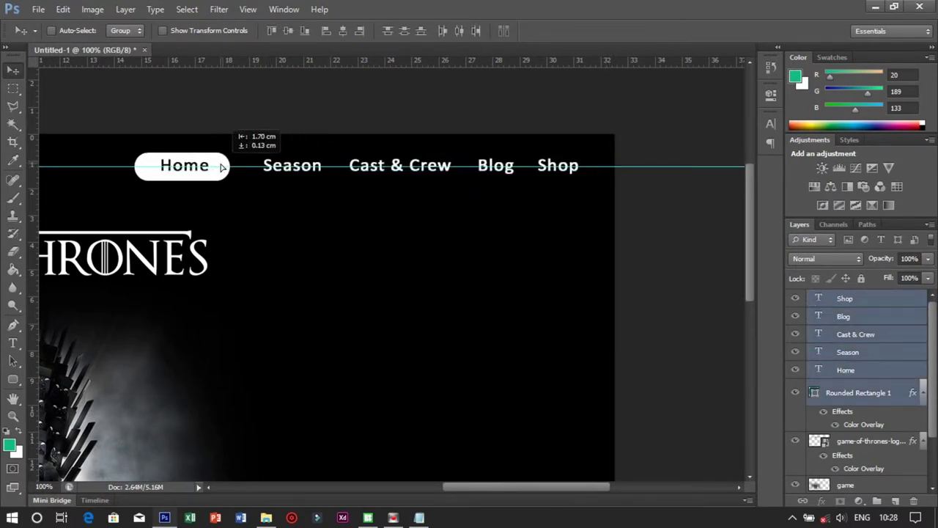
{"action": "key", "text": "ctrl+minus"}
{"action": "left_click_drag", "start_coordinate": [396, 128], "coordinate": [414, 136]}
{"action": "left_click_drag", "start_coordinate": [128, 129], "coordinate": [134, 130]}
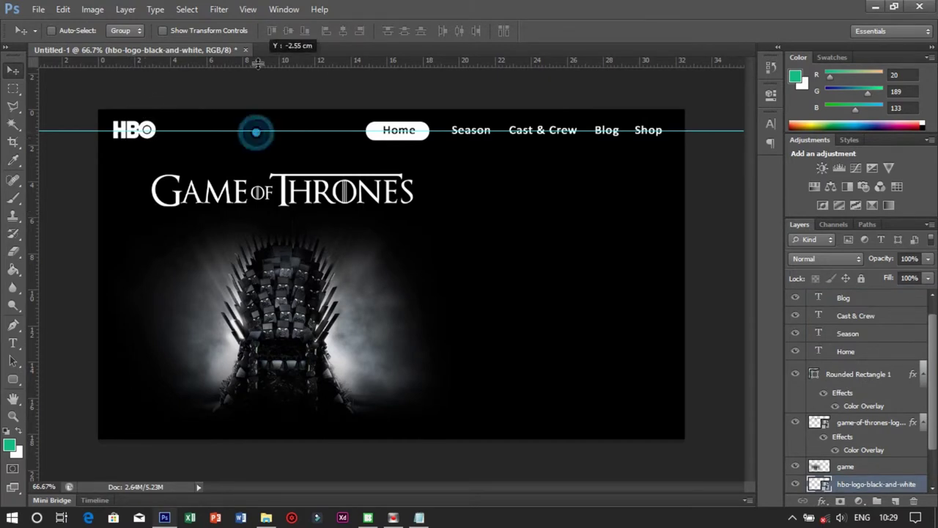
{"action": "left_click_drag", "start_coordinate": [256, 132], "coordinate": [258, 63]}
{"action": "key", "text": "ctrl+alt+z"}
{"action": "key", "text": "ctrl+alt+z"}
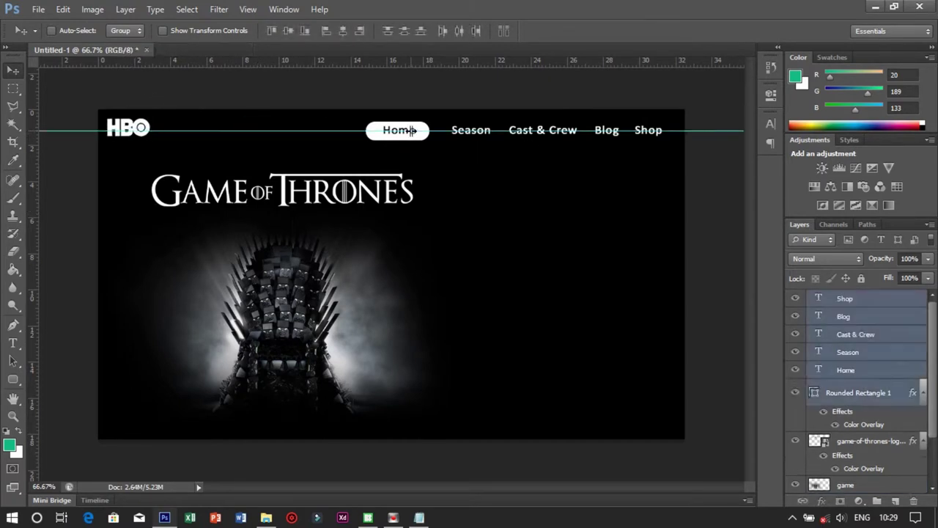
- Scale the navigation menu down to about 93% and nudge it slightly right
{"action": "key", "text": "ctrl+t"}
{"action": "left_click_drag", "start_coordinate": [665, 119], "coordinate": [651, 123]}
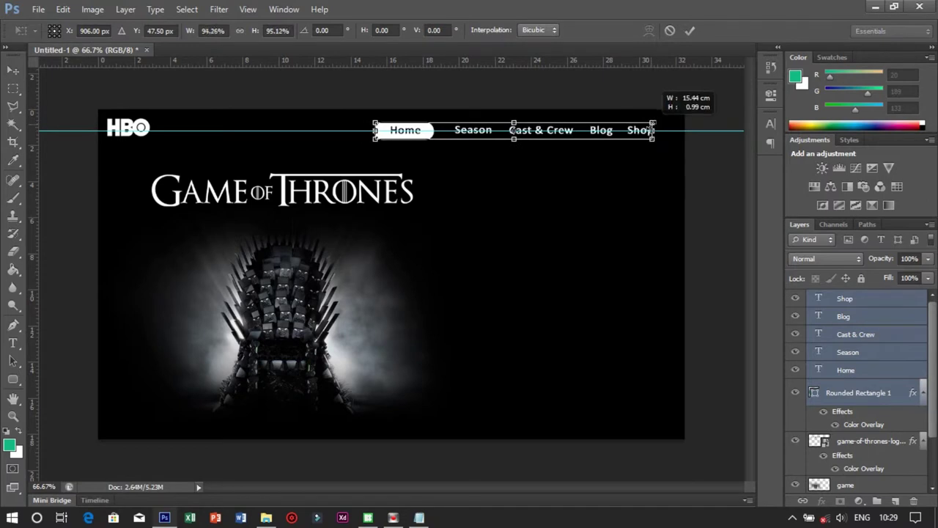
{"action": "key", "text": "Return"}
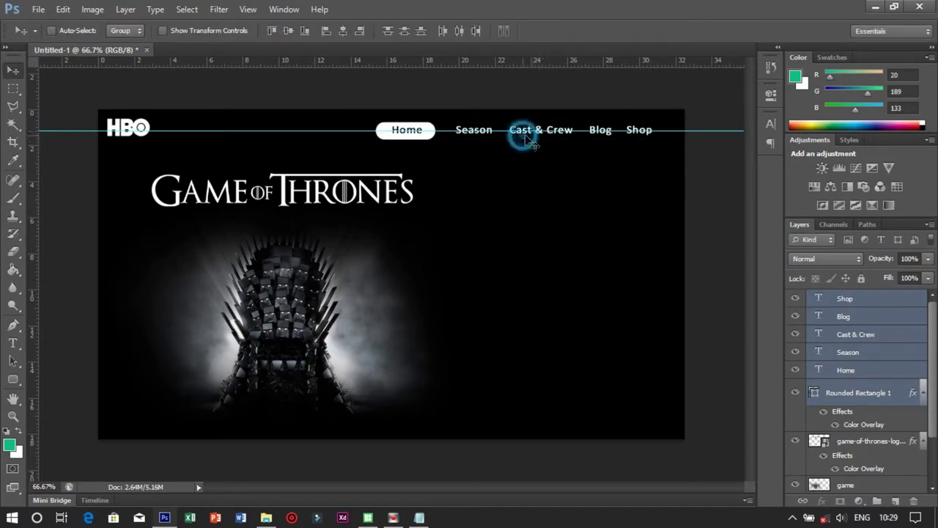
{"action": "left_click_drag", "start_coordinate": [524, 141], "coordinate": [532, 140]}
{"action": "left_click", "coordinate": [834, 442]}
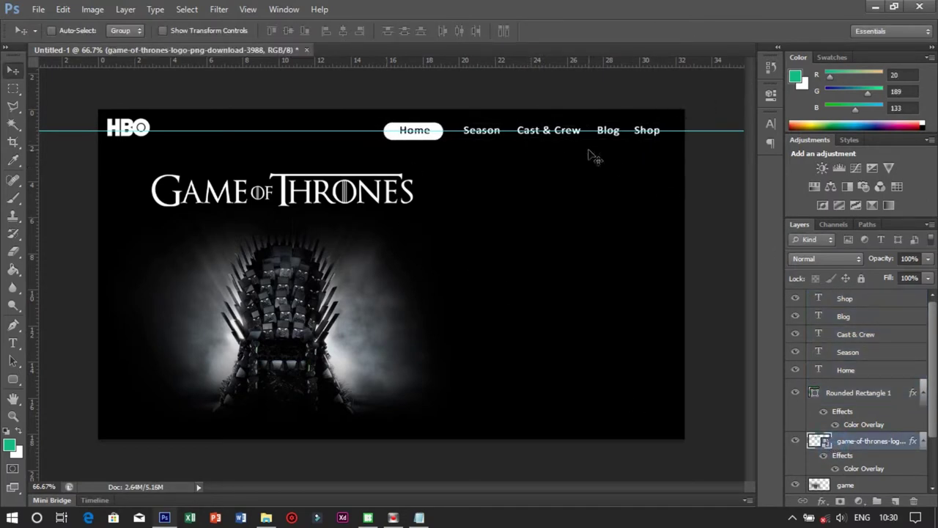
- Paste the Lorem ipsum line from Notepad as a new text layer on the canvas
{"action": "left_click", "coordinate": [13, 343]}
{"action": "left_click", "coordinate": [445, 208]}
{"action": "key", "text": "alt+Tab"}
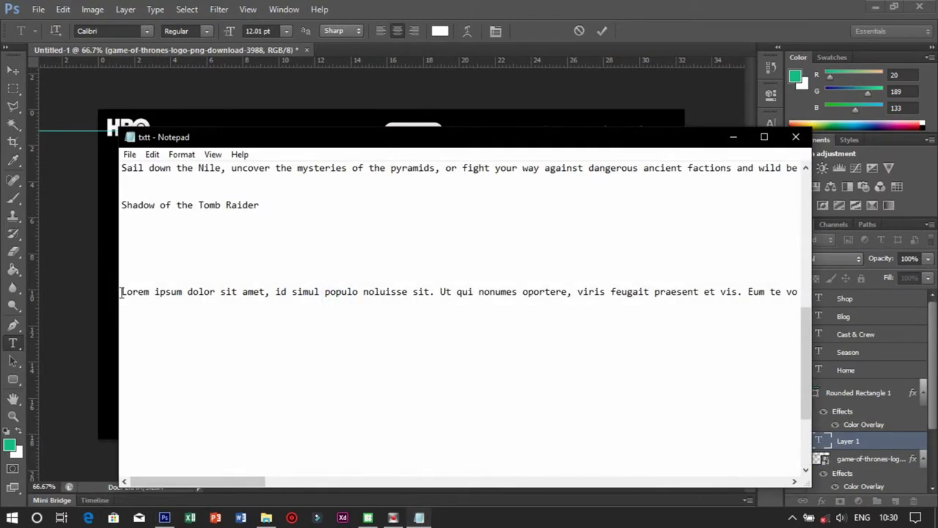
{"action": "key", "text": "shift+End"}
{"action": "key", "text": "ctrl+c"}
{"action": "key", "text": "alt+Tab"}
{"action": "key", "text": "ctrl+v"}
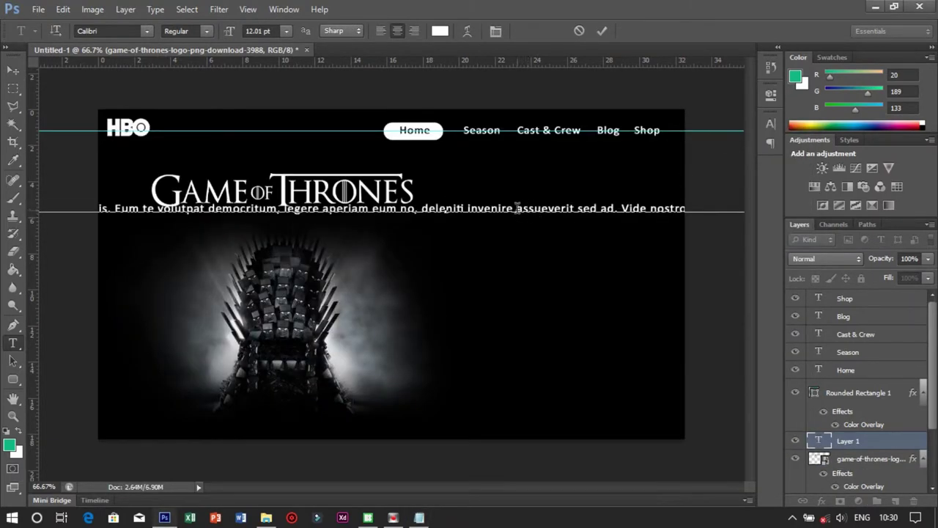
{"action": "left_click", "coordinate": [771, 123]}
{"action": "left_click", "coordinate": [770, 123]}
{"action": "key", "text": "ctrl+Return"}
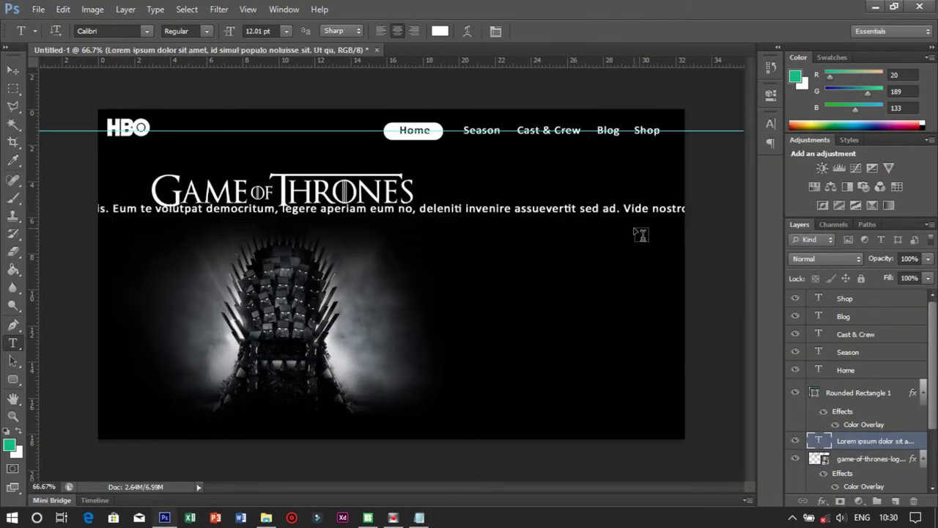
- Rewrap the Lorem paragraph and move it to the right of the throne
{"action": "key", "text": "ctrl+t"}
{"action": "left_click_drag", "start_coordinate": [540, 220], "coordinate": [530, 256]}
{"action": "mouse_move", "coordinate": [685, 257]}
{"action": "left_mouse_down"}
{"action": "mouse_move", "coordinate": [287, 253]}
{"action": "mouse_move", "coordinate": [680, 206]}
{"action": "mouse_move", "coordinate": [486, 250]}
{"action": "mouse_move", "coordinate": [712, 213]}
{"action": "mouse_move", "coordinate": [716, 228]}
{"action": "left_mouse_up"}
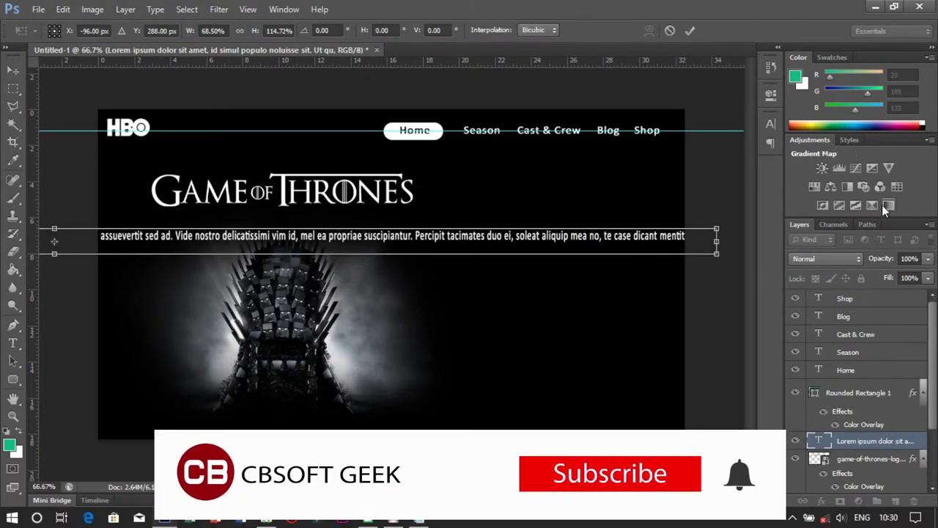
{"action": "left_click", "coordinate": [770, 123]}
{"action": "key", "text": "Escape"}
{"action": "key", "text": "t"}
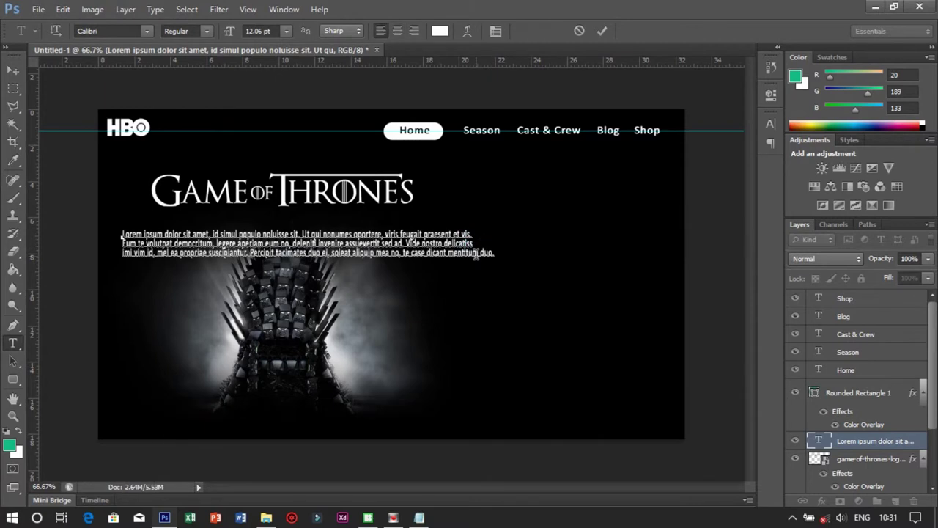
{"action": "left_click", "coordinate": [479, 254]}
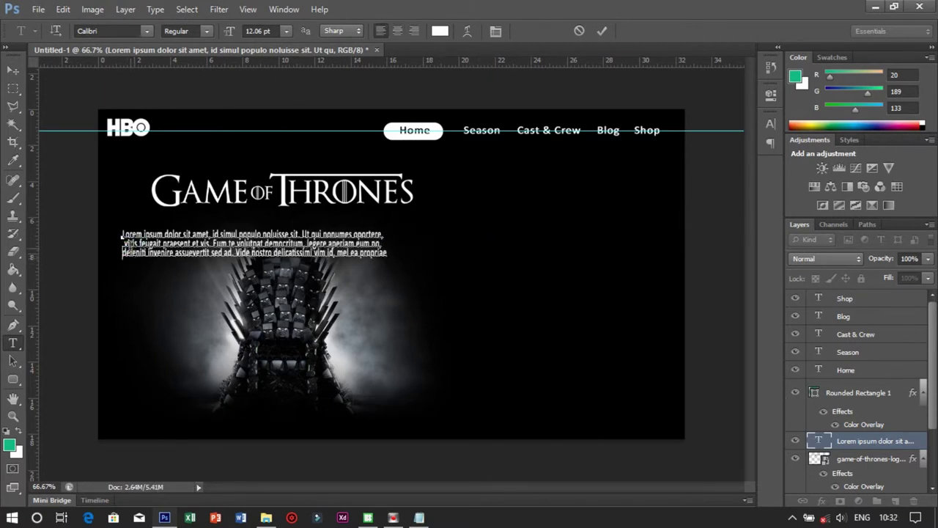
{"action": "left_click_drag", "start_coordinate": [307, 220], "coordinate": [559, 224]}
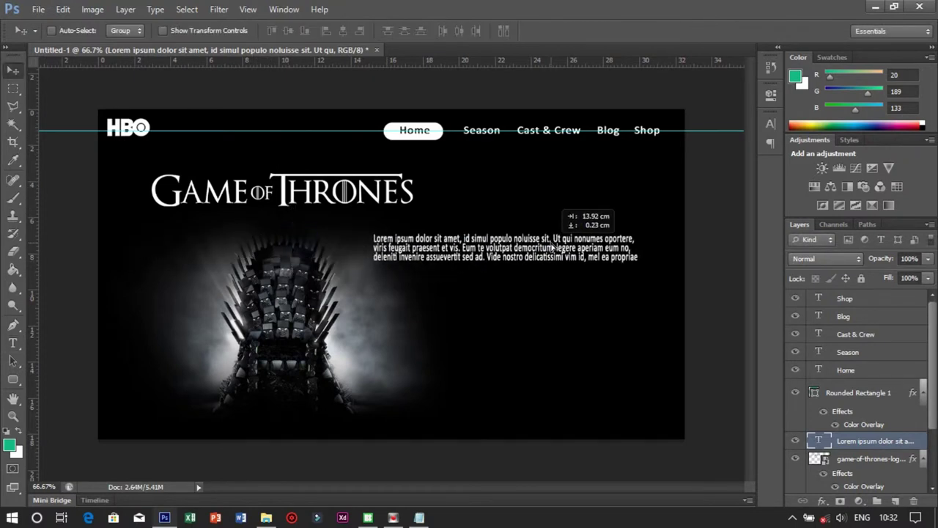
- Set the whole Lorem paragraph to Segoe UI with 138% spacing
{"action": "double_click", "coordinate": [565, 251]}
{"action": "key", "text": "ctrl+a"}
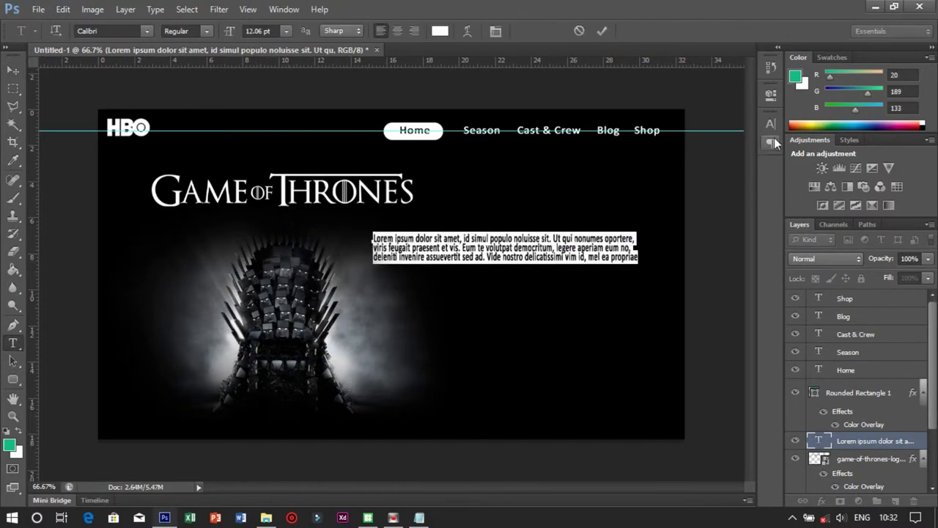
{"action": "left_click", "coordinate": [770, 123]}
{"action": "left_click_drag", "start_coordinate": [614, 186], "coordinate": [609, 186]}
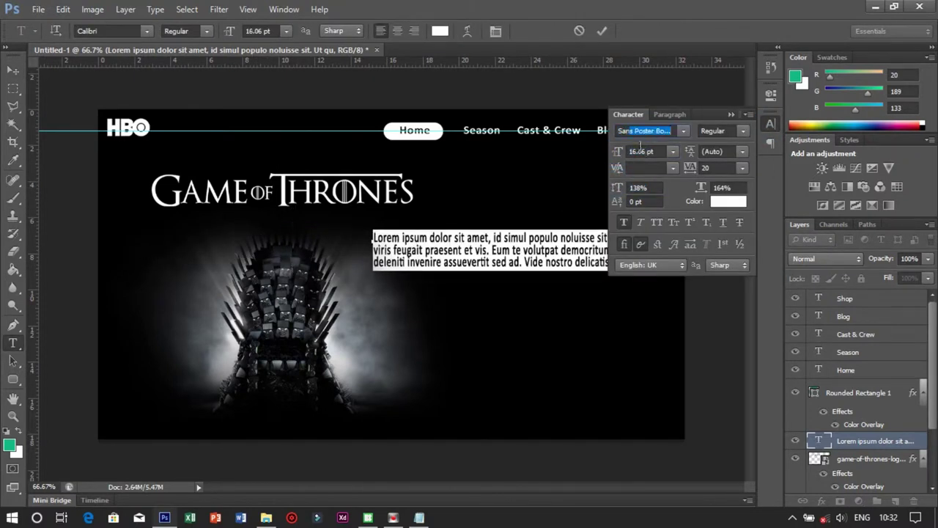
{"action": "left_click", "coordinate": [682, 131]}
{"action": "left_click", "coordinate": [649, 161]}
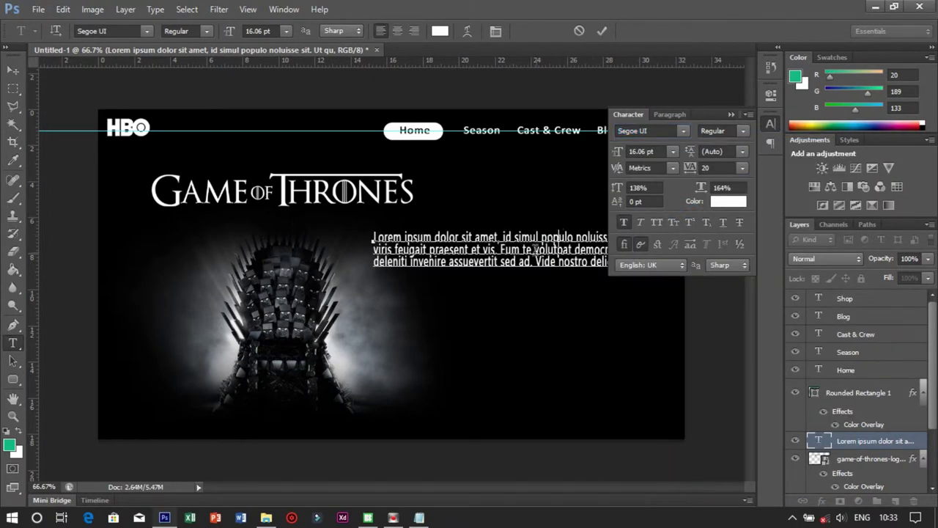
{"action": "left_click", "coordinate": [770, 123]}
- Rewrap the paragraph into four lines, nudge it up-right, and begin a heading above it
{"action": "left_click", "coordinate": [630, 237]}
{"action": "key", "text": "Return"}
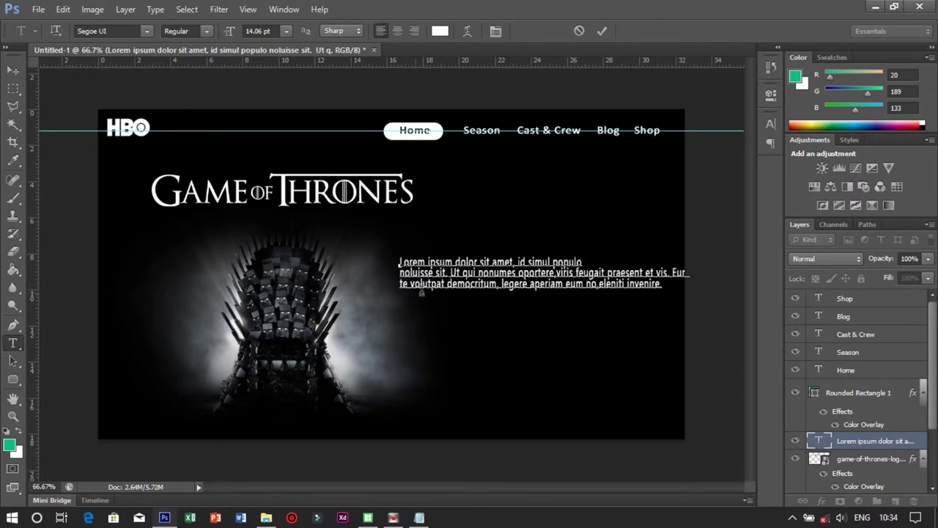
{"action": "key", "text": "Delete"}
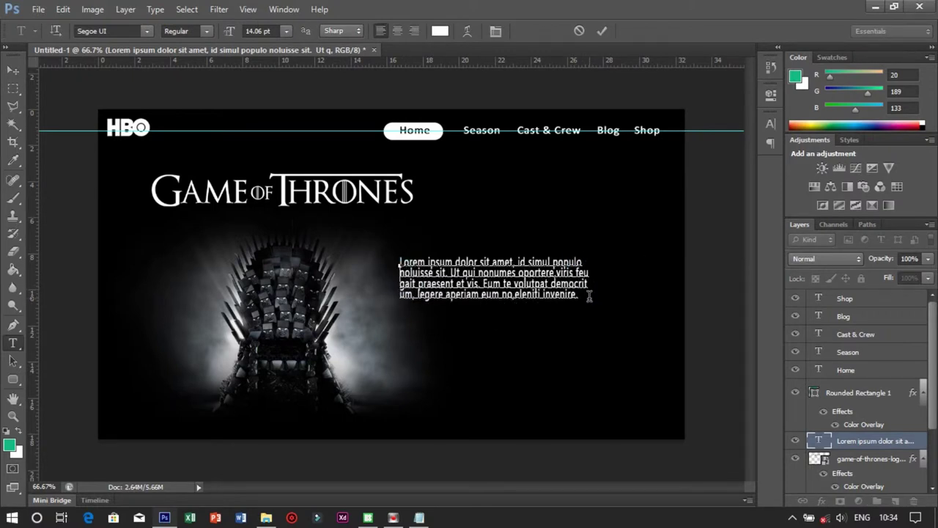
{"action": "key", "text": "ctrl+Return"}
{"action": "mouse_move", "coordinate": [560, 294]}
{"action": "left_mouse_down"}
{"action": "mouse_move", "coordinate": [600, 282]}
{"action": "mouse_move", "coordinate": [595, 309]}
{"action": "left_mouse_up"}
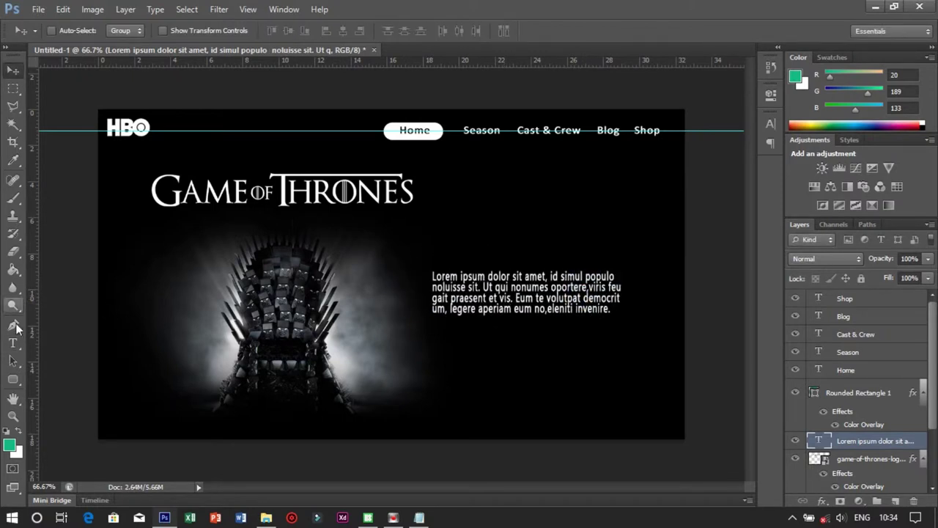
{"action": "key", "text": "t"}
{"action": "left_click", "coordinate": [437, 209]}
{"action": "type", "text": "SEASON 8"}
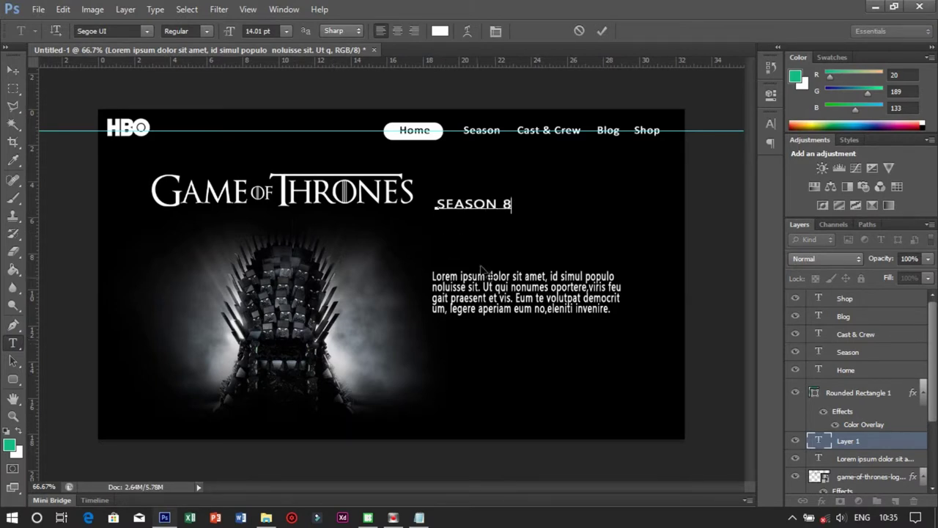
- Enlarge SEASON 8 to 36 pt and align it directly above the Lorem paragraph
{"action": "left_click", "coordinate": [770, 123]}
{"action": "left_click_drag", "start_coordinate": [625, 151], "coordinate": [660, 151]}
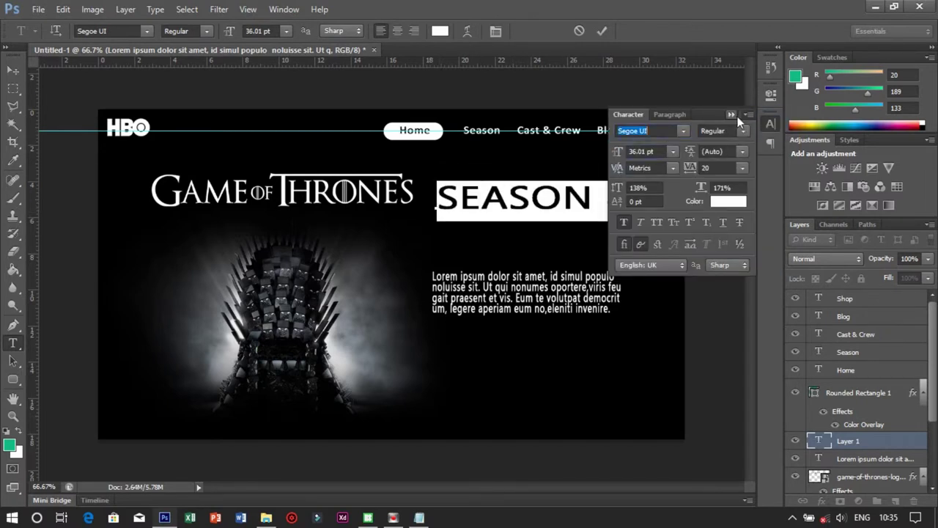
{"action": "left_click", "coordinate": [771, 123]}
{"action": "type", "text": "8"}
{"action": "left_click_drag", "start_coordinate": [608, 208], "coordinate": [572, 229]}
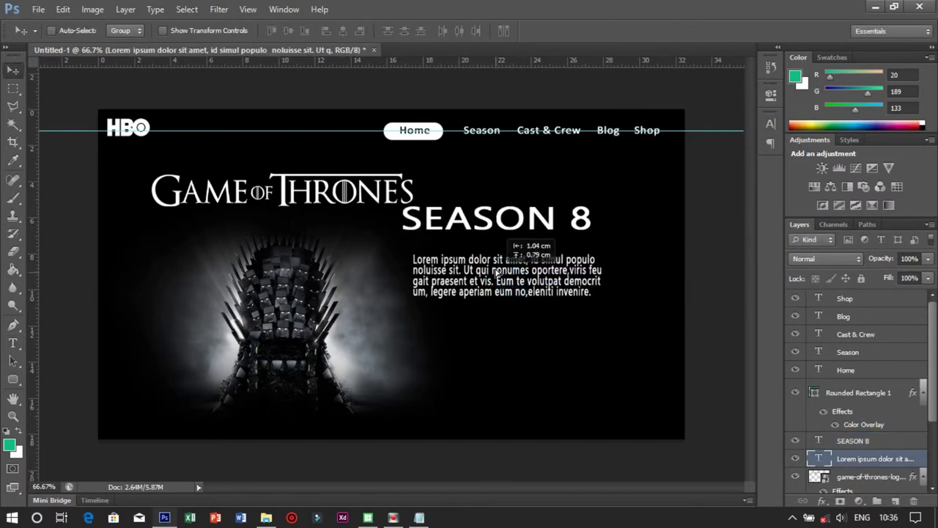
{"action": "left_click_drag", "start_coordinate": [523, 286], "coordinate": [492, 266]}
{"action": "left_click_drag", "start_coordinate": [513, 218], "coordinate": [566, 223]}
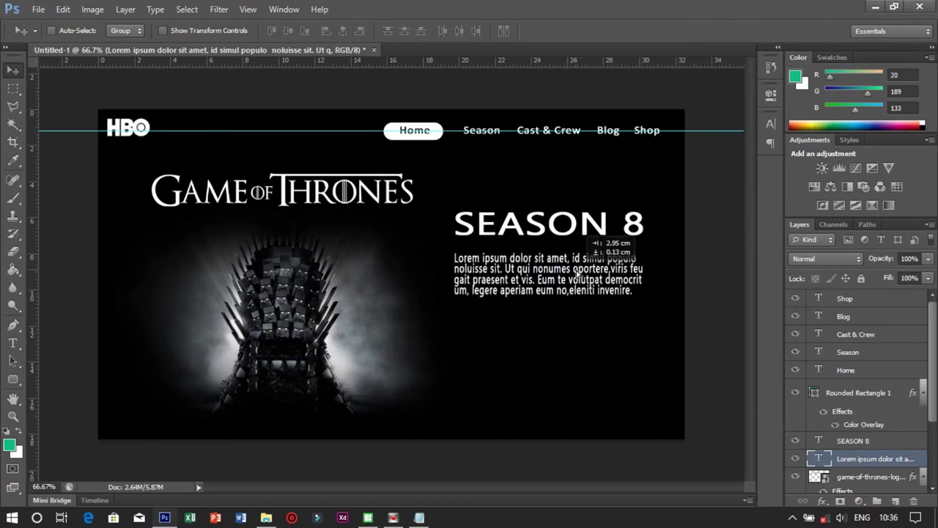
{"action": "left_click_drag", "start_coordinate": [513, 275], "coordinate": [568, 277]}
- Draw a white rounded-rectangle button below the paragraph and make it shorter
{"action": "key", "text": "u"}
{"action": "left_click_drag", "start_coordinate": [460, 316], "coordinate": [562, 349]}
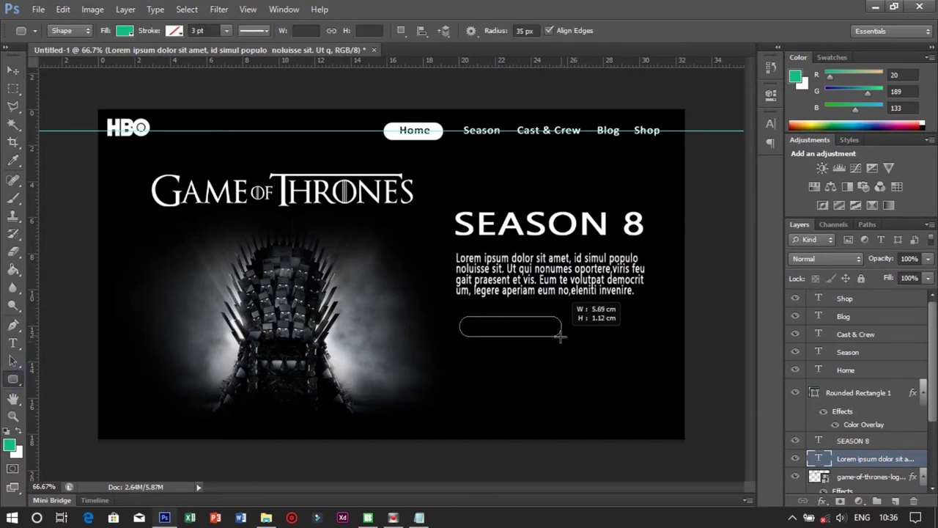
{"action": "left_click", "coordinate": [125, 30]}
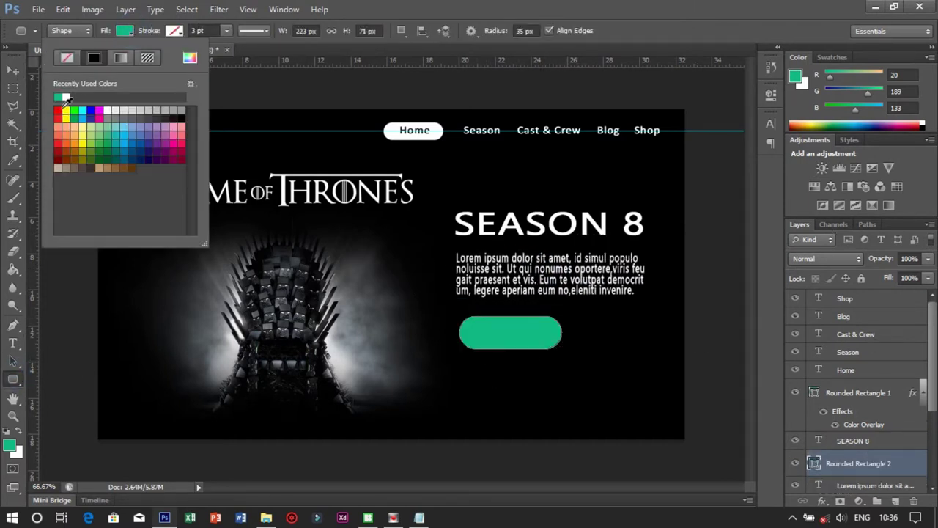
{"action": "left_click", "coordinate": [107, 110]}
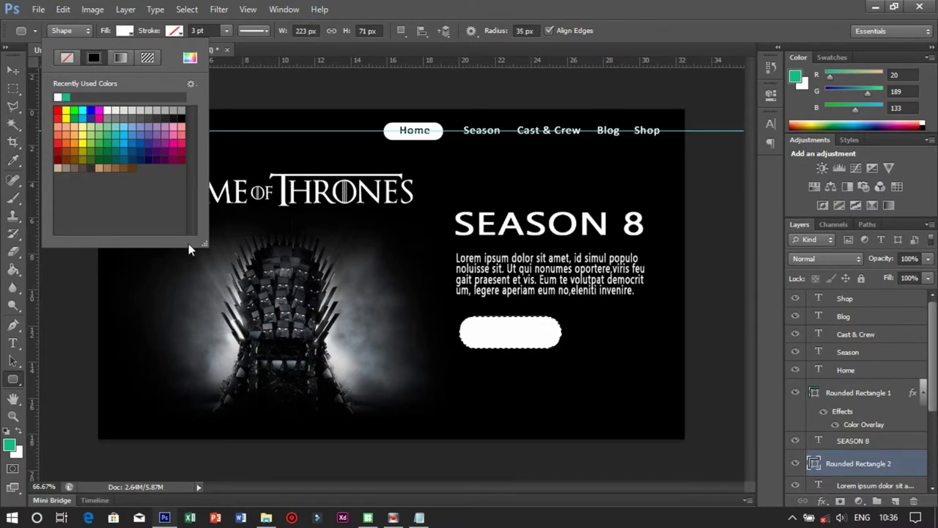
{"action": "left_click", "coordinate": [540, 315]}
{"action": "key", "text": "ctrl+t"}
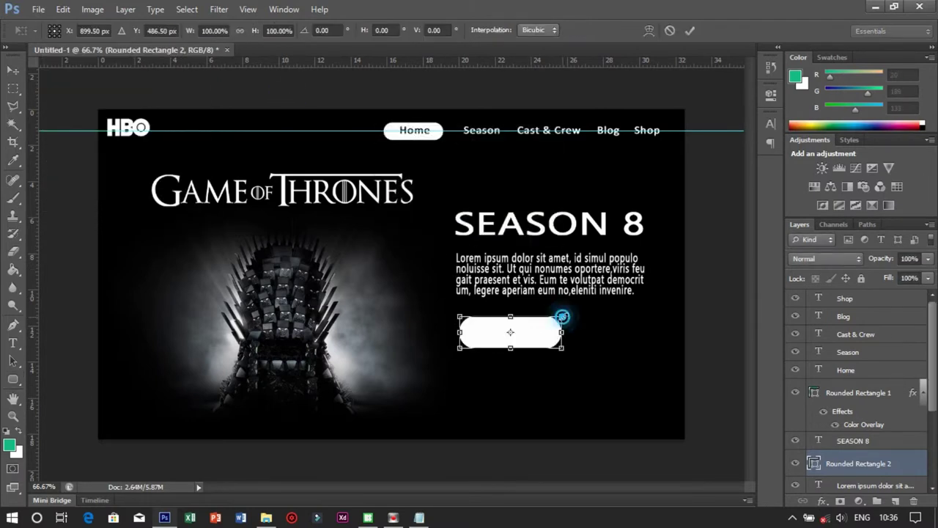
{"action": "left_click_drag", "start_coordinate": [561, 316], "coordinate": [549, 323]}
{"action": "key", "text": "Return"}
{"action": "key", "text": "ctrl+t"}
{"action": "key", "text": "Return"}
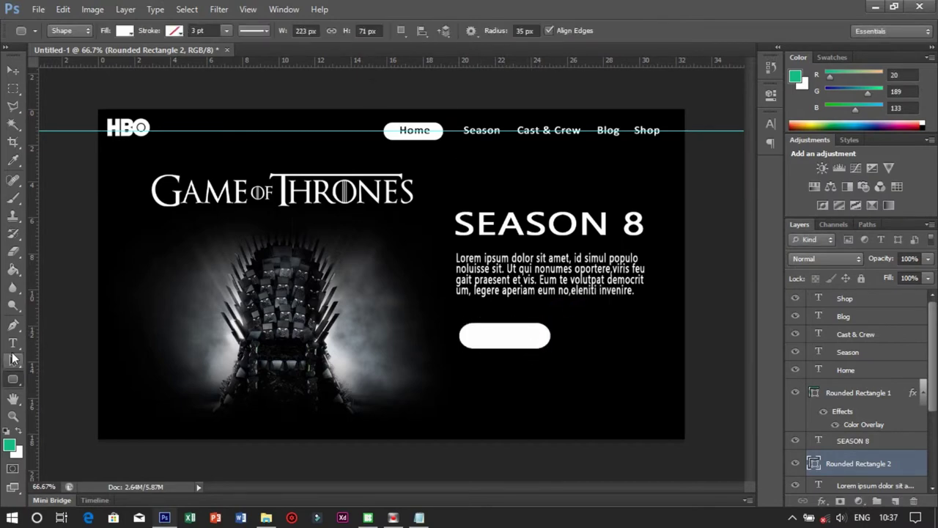
- Add a red 'Watch Now' label at 13.01 pt
{"action": "key", "text": "t"}
{"action": "left_click", "coordinate": [393, 358]}
{"action": "type", "text": "Watch Now"}
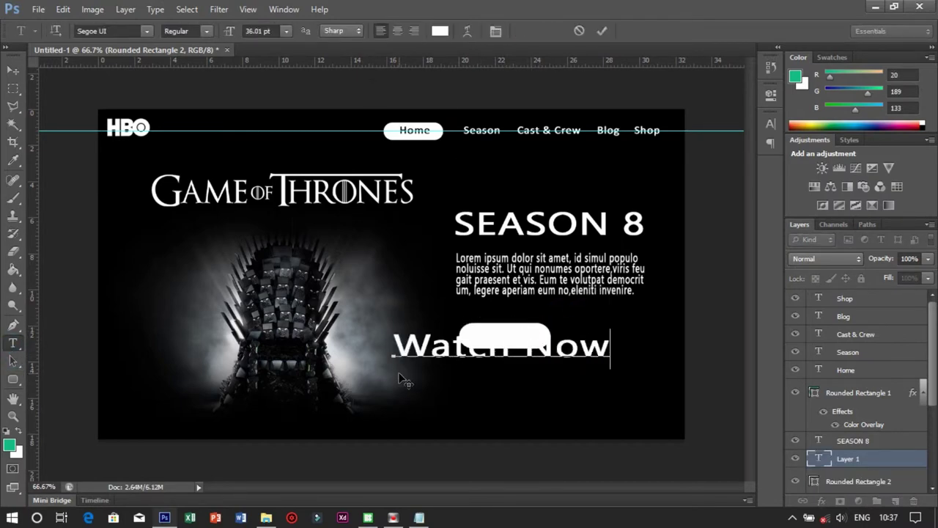
{"action": "key", "text": "ctrl+a"}
{"action": "left_click", "coordinate": [496, 31]}
{"action": "left_click", "coordinate": [728, 201]}
{"action": "left_click", "coordinate": [896, 291]}
{"action": "left_click_drag", "start_coordinate": [645, 151], "coordinate": [595, 153]}
{"action": "left_click", "coordinate": [634, 189]}
{"action": "key", "text": "ctrl+Return"}
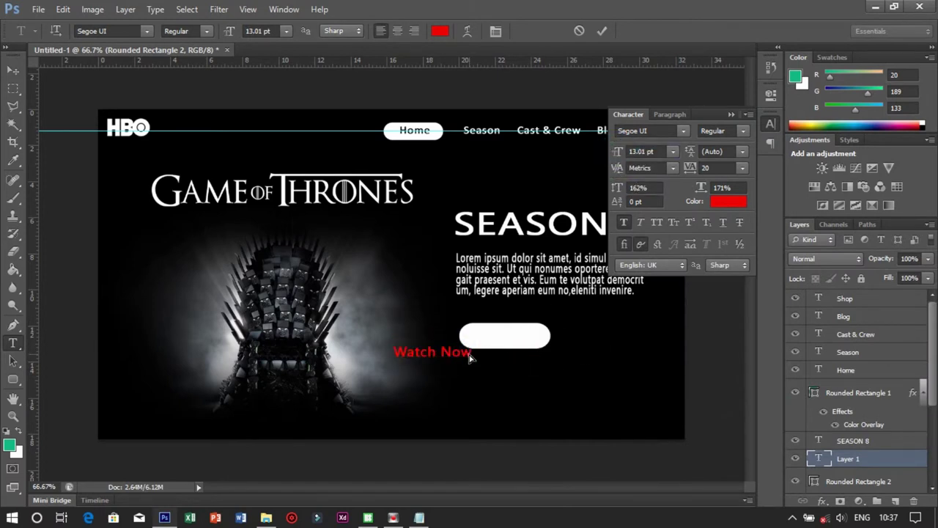
- Move the Watch Now label onto the white pill button
{"action": "key", "text": "v"}
{"action": "left_click_drag", "start_coordinate": [431, 353], "coordinate": [504, 337]}
{"action": "left_click", "coordinate": [504, 338], "text": "ctrl"}
{"action": "key", "text": "ctrl+t"}
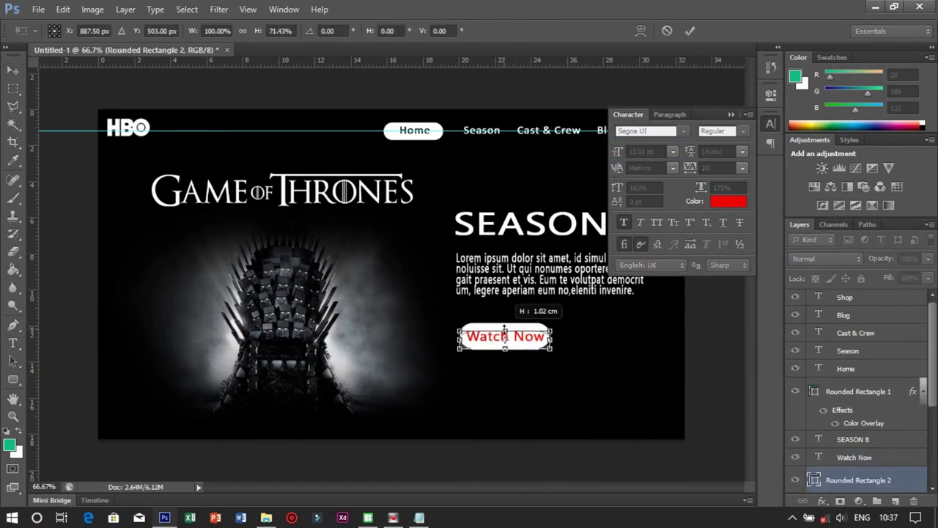
{"action": "key", "text": "Return"}
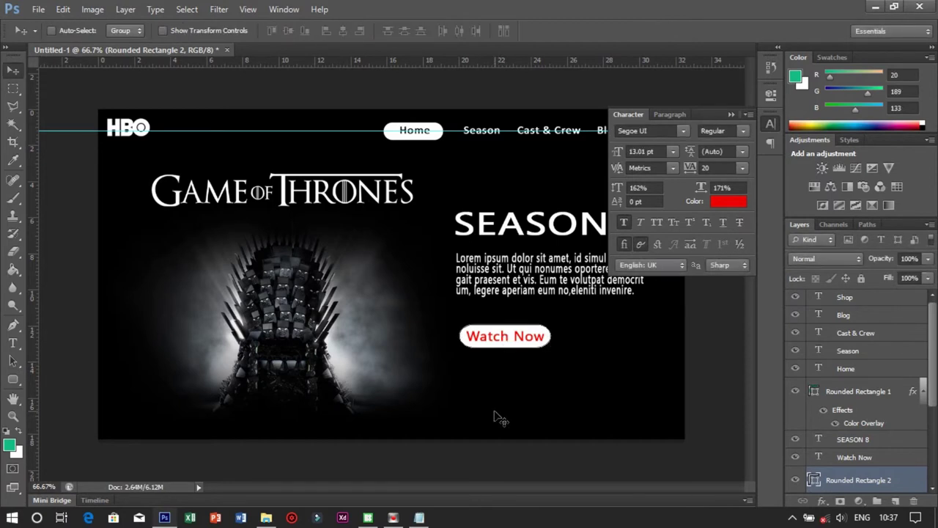
- Place the Icons8 Play Button Circled icon beside the button
{"action": "left_click", "coordinate": [791, 517]}
{"action": "left_click", "coordinate": [776, 476]}
{"action": "type", "text": "play"}
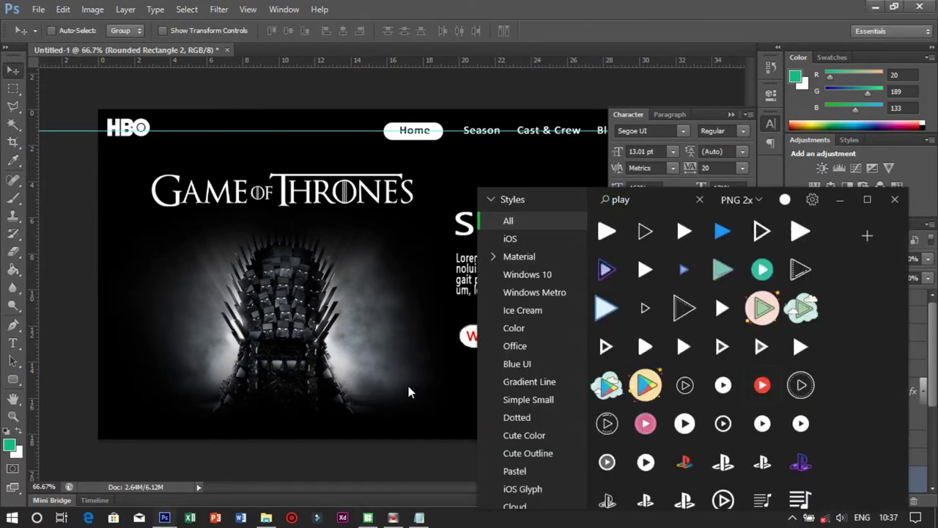
{"action": "left_click_drag", "start_coordinate": [800, 384], "coordinate": [409, 392]}
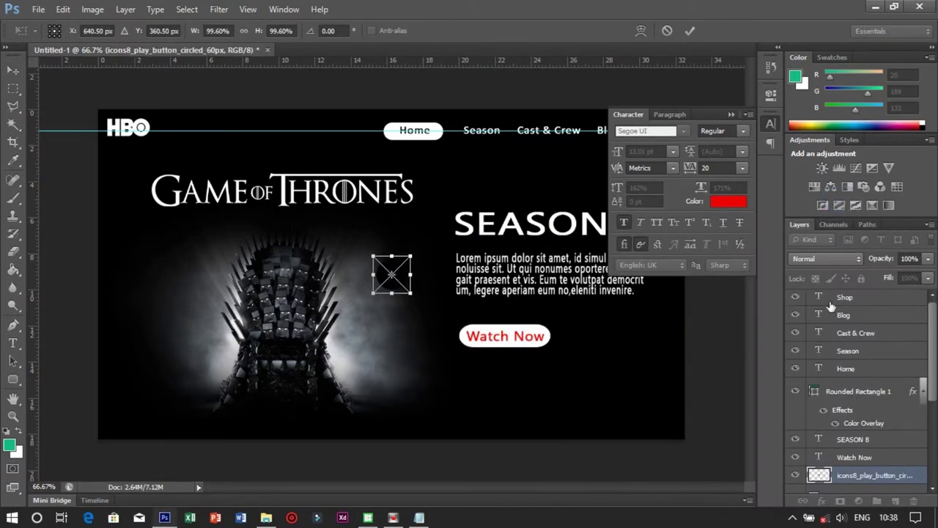
{"action": "key", "text": "Return"}
- Give the play icon a Color Overlay via Blending Options
{"action": "right_click", "coordinate": [841, 475]}
{"action": "left_click", "coordinate": [703, 34]}
{"action": "left_click", "coordinate": [391, 309]}
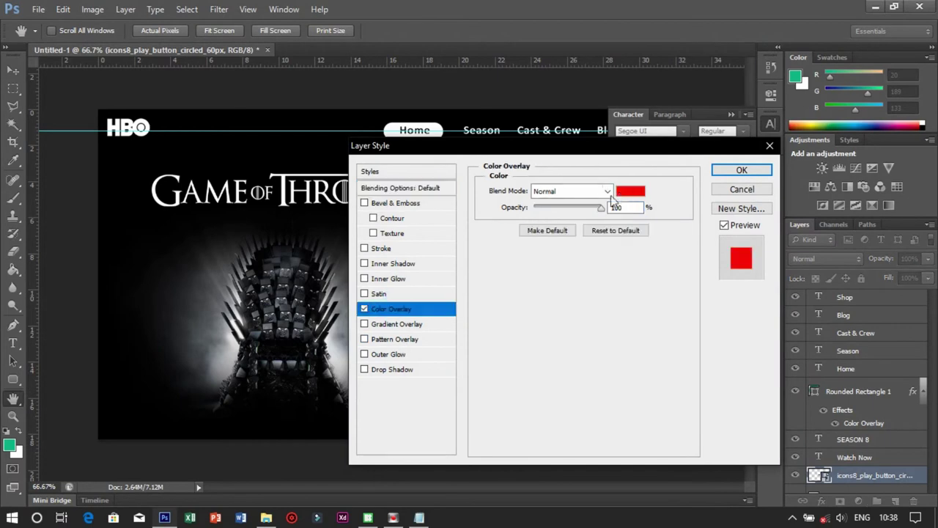
{"action": "left_click", "coordinate": [628, 190]}
{"action": "left_click", "coordinate": [896, 291]}
{"action": "left_click", "coordinate": [742, 170]}
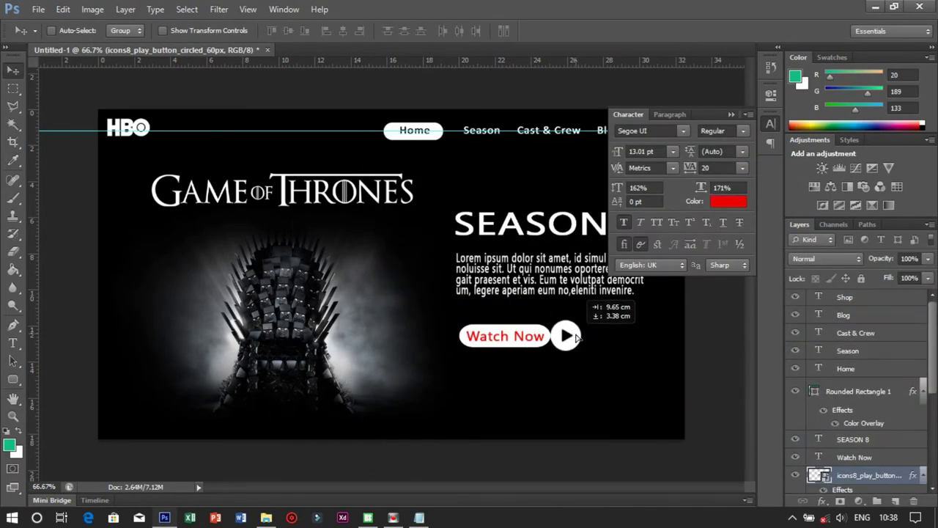
{"action": "left_click", "coordinate": [677, 308]}
- Resize the Watch Now text in the Character panel
{"action": "left_click", "coordinate": [535, 336], "text": "ctrl"}
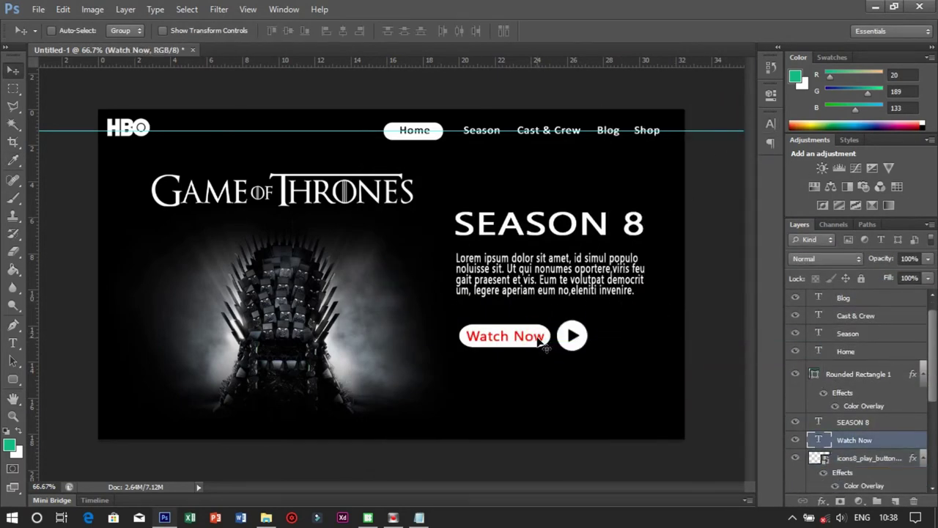
{"action": "key", "text": "t"}
{"action": "left_click", "coordinate": [506, 336]}
{"action": "key", "text": "ctrl+a"}
{"action": "left_click", "coordinate": [770, 123]}
{"action": "left_click_drag", "start_coordinate": [626, 153], "coordinate": [619, 154]}
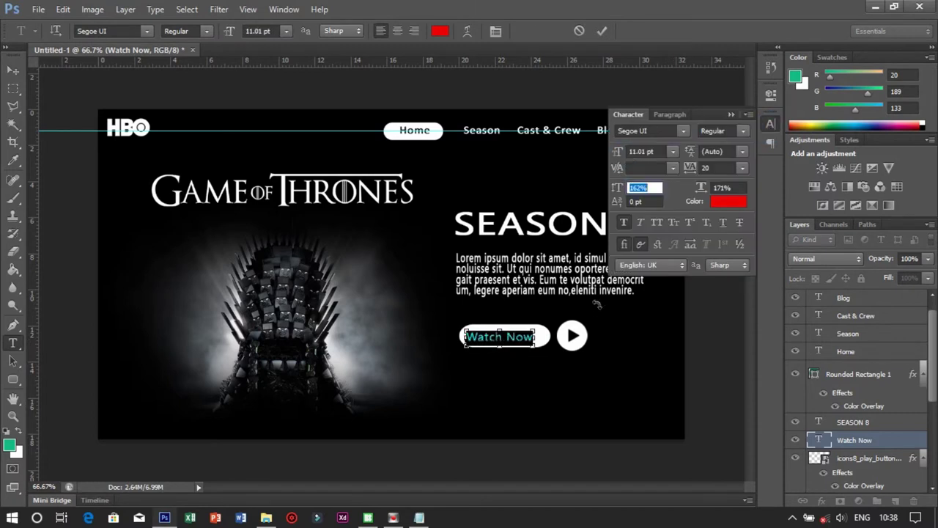
{"action": "key", "text": "ctrl+Return"}
- Reset colours to black and white and delete the old white pill shape
{"action": "key", "text": "v"}
{"action": "left_click", "coordinate": [546, 328], "text": "ctrl"}
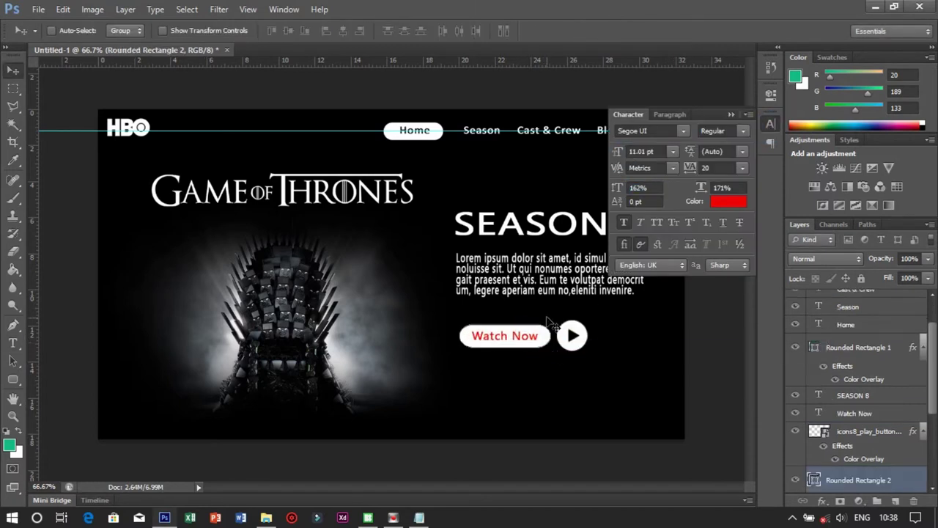
{"action": "left_click", "coordinate": [606, 341]}
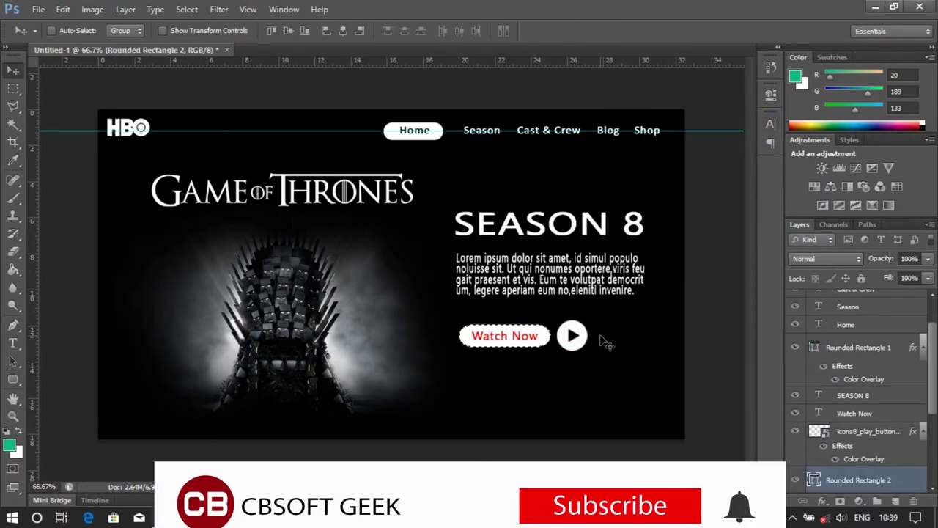
{"action": "key", "text": "ctrl+d"}
{"action": "key", "text": "d"}
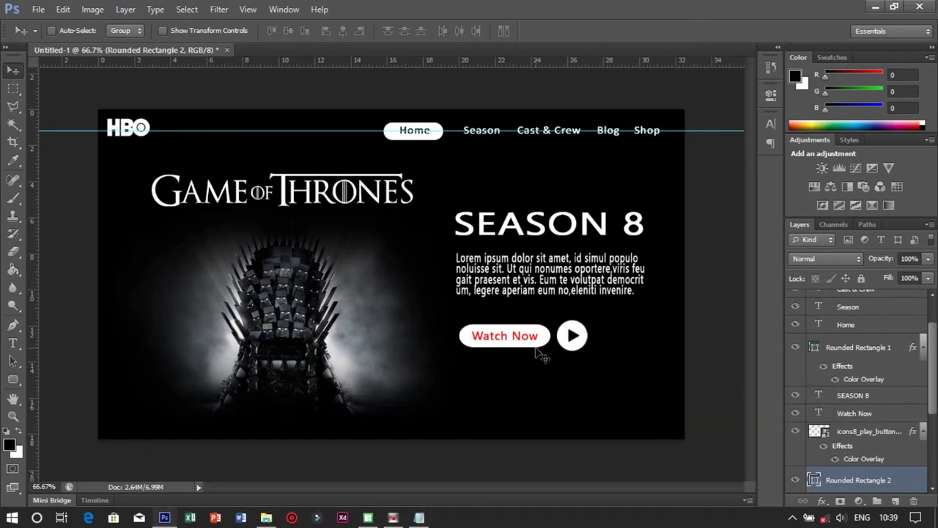
{"action": "right_click", "coordinate": [544, 340]}
{"action": "key", "text": "Delete"}
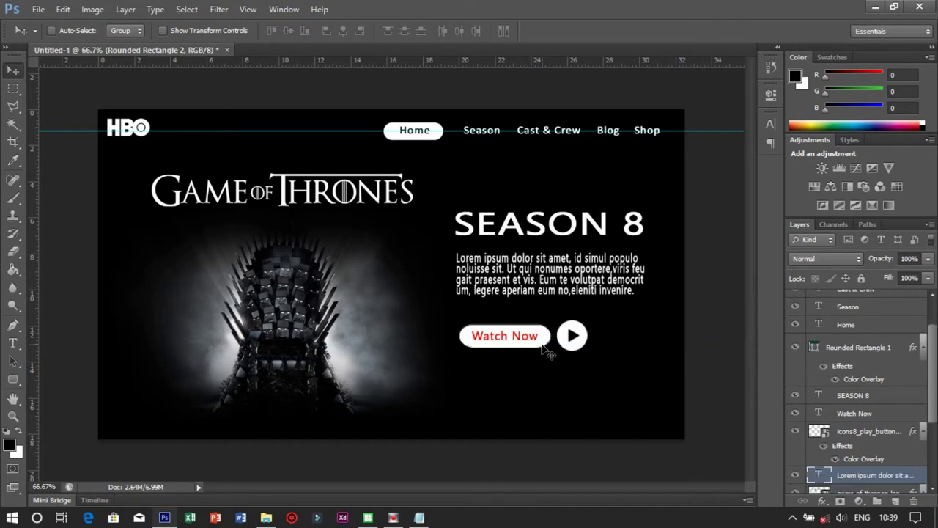
- Redraw a snug rounded-rectangle pill around Watch Now with a white Color Overlay
{"action": "key", "text": "u"}
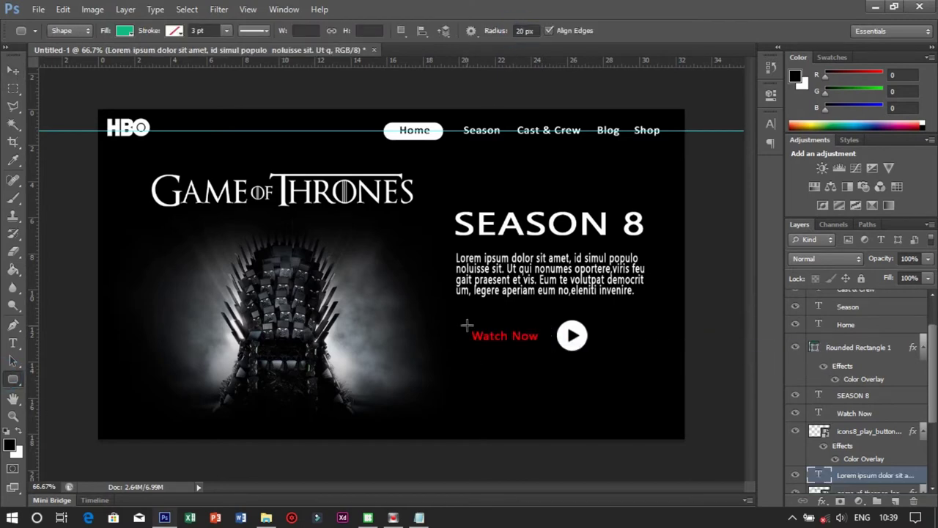
{"action": "left_click_drag", "start_coordinate": [466, 325], "coordinate": [544, 346]}
{"action": "right_click", "coordinate": [857, 480]}
{"action": "left_click", "coordinate": [806, 15]}
{"action": "left_click", "coordinate": [388, 308]}
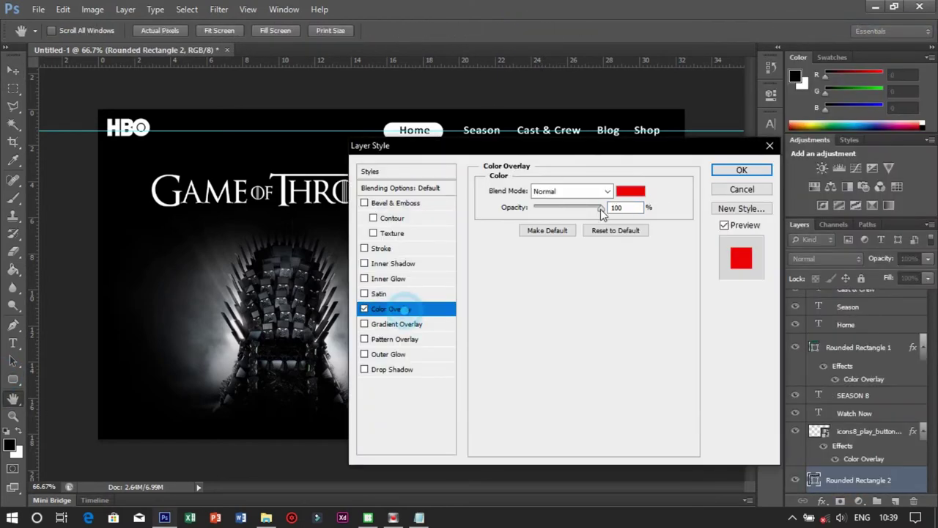
{"action": "left_click", "coordinate": [630, 190]}
{"action": "left_click", "coordinate": [570, 299]}
{"action": "left_click", "coordinate": [894, 291]}
{"action": "left_click", "coordinate": [742, 169]}
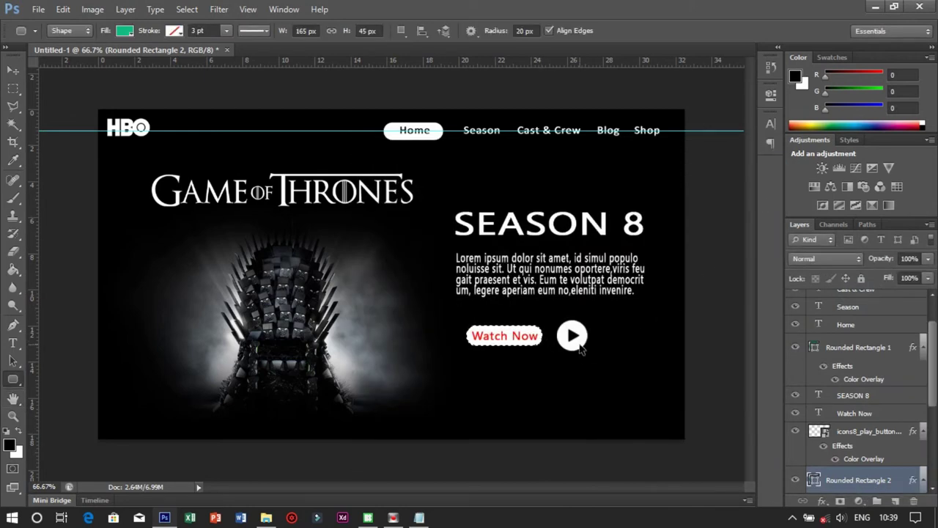
- Move the play icon closer to Watch Now and start a text line near the bottom
{"action": "right_click", "coordinate": [581, 351]}
{"action": "key", "text": "Escape"}
{"action": "key", "text": "v"}
{"action": "left_click_drag", "start_coordinate": [581, 350], "coordinate": [575, 345]}
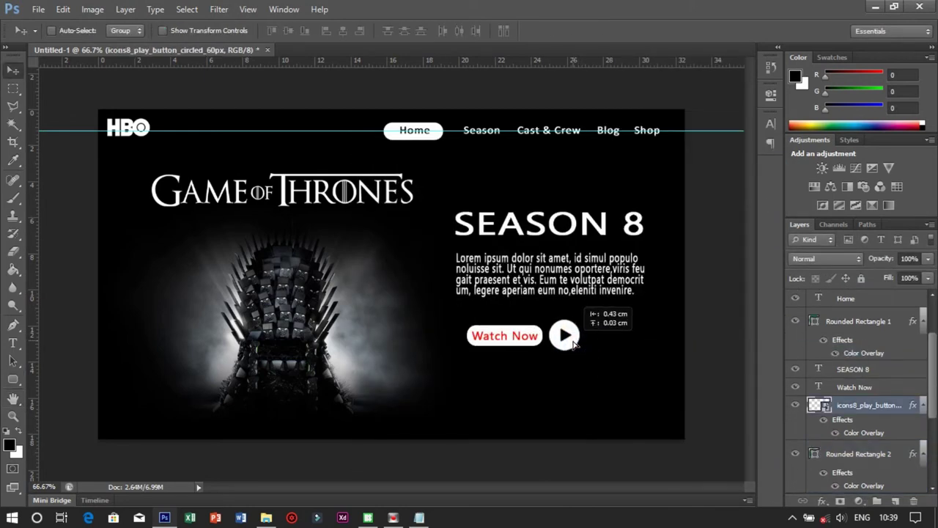
{"action": "left_click", "coordinate": [13, 342]}
{"action": "left_click", "coordinate": [361, 419]}
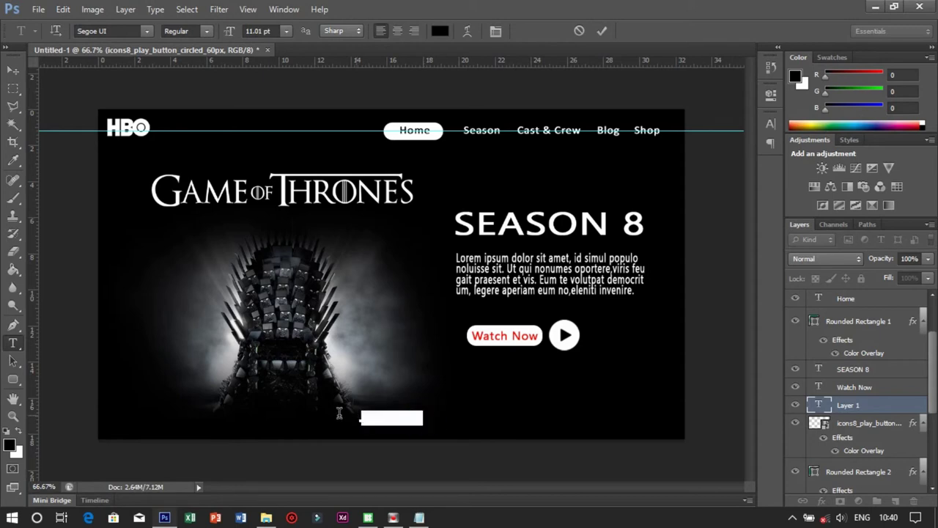
- Make the copyright line white, 7.01 pt with 197% vertical scale, centred at the bottom
{"action": "left_click", "coordinate": [770, 123]}
{"action": "left_click", "coordinate": [728, 201]}
{"action": "left_click", "coordinate": [895, 289]}
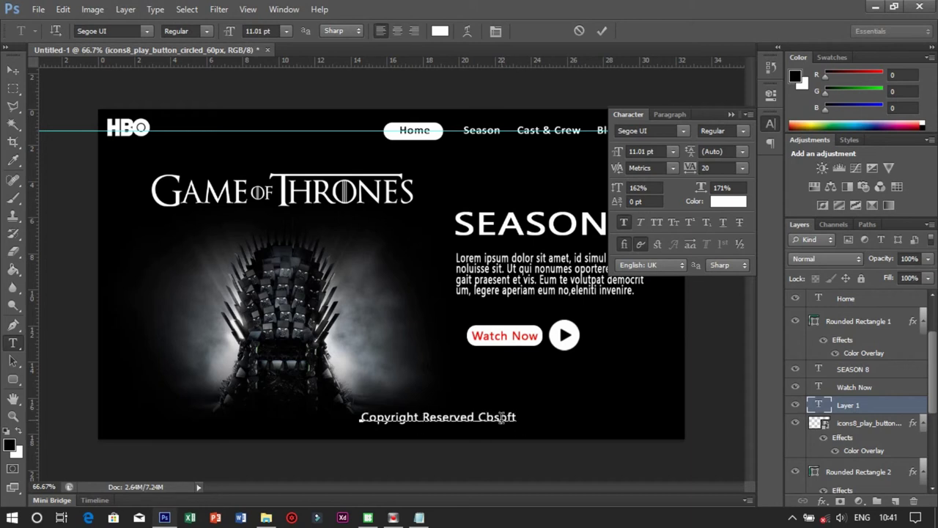
{"action": "left_click_drag", "start_coordinate": [516, 416], "coordinate": [401, 377]}
{"action": "left_click", "coordinate": [649, 151]}
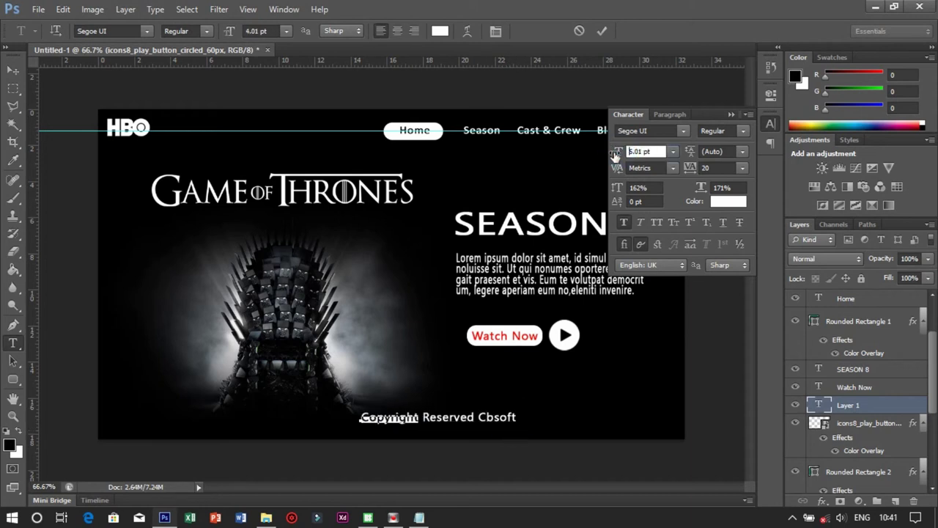
{"action": "key", "text": "Down"}
{"action": "key", "text": "Down"}
{"action": "key", "text": "Down"}
{"action": "left_click", "coordinate": [722, 188]}
{"action": "type", "text": "197"}
{"action": "key", "text": "Return"}
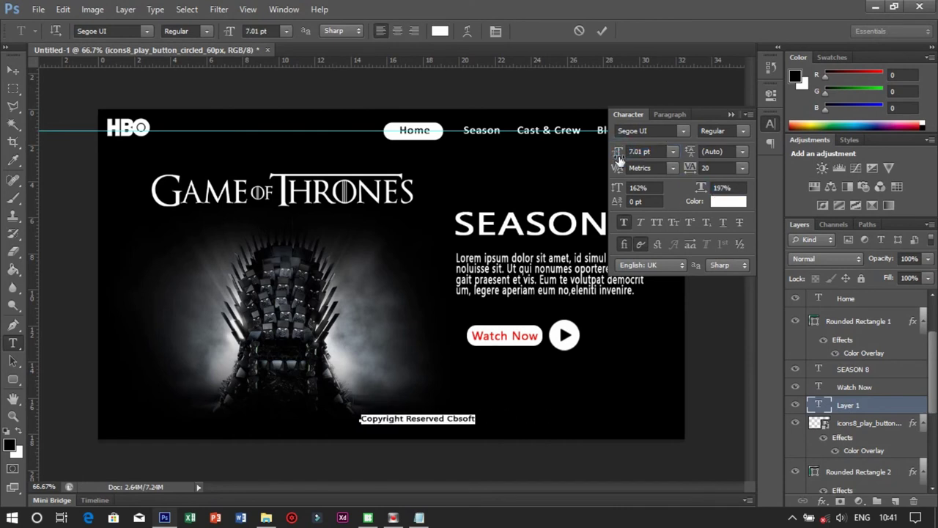
{"action": "left_click", "coordinate": [12, 69]}
{"action": "left_click_drag", "start_coordinate": [463, 425], "coordinate": [432, 428]}
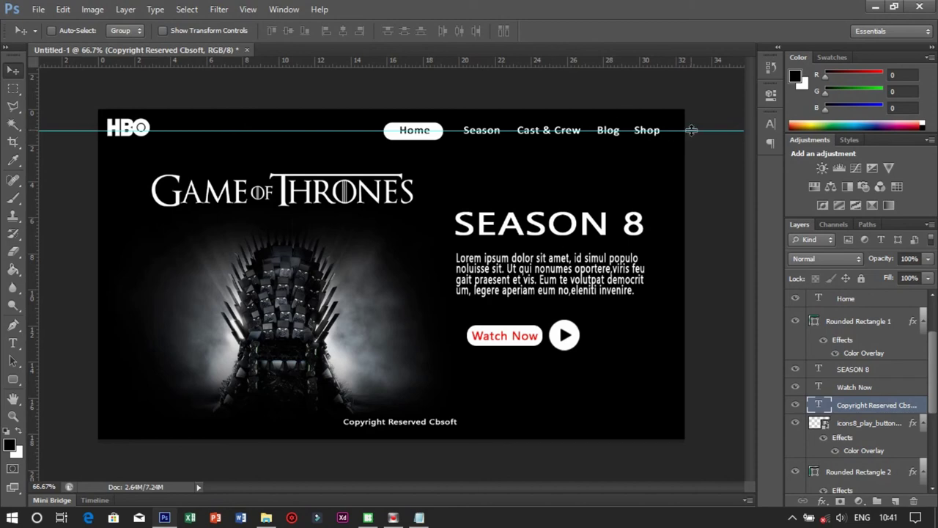
- Drag the cyan horizontal guide off the navigation bar onto the ruler to remove it
{"action": "left_click_drag", "start_coordinate": [691, 130], "coordinate": [715, 44]}
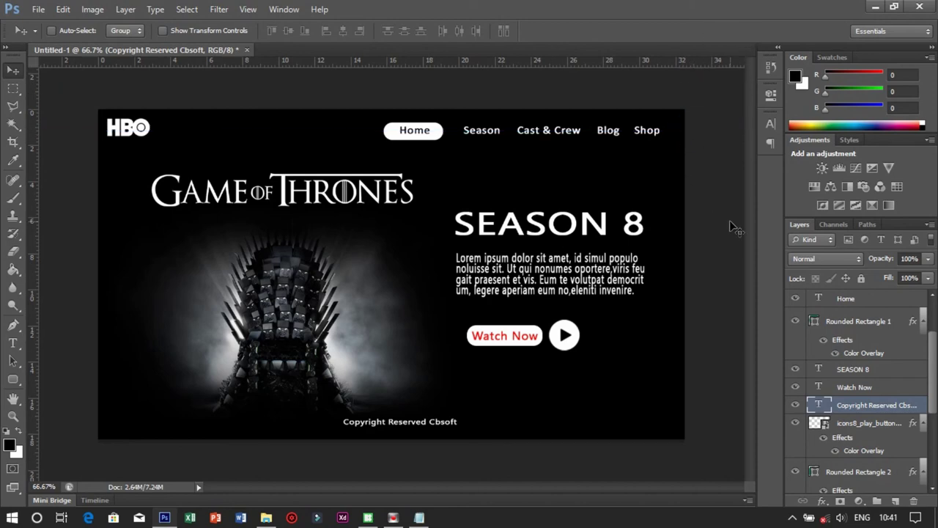